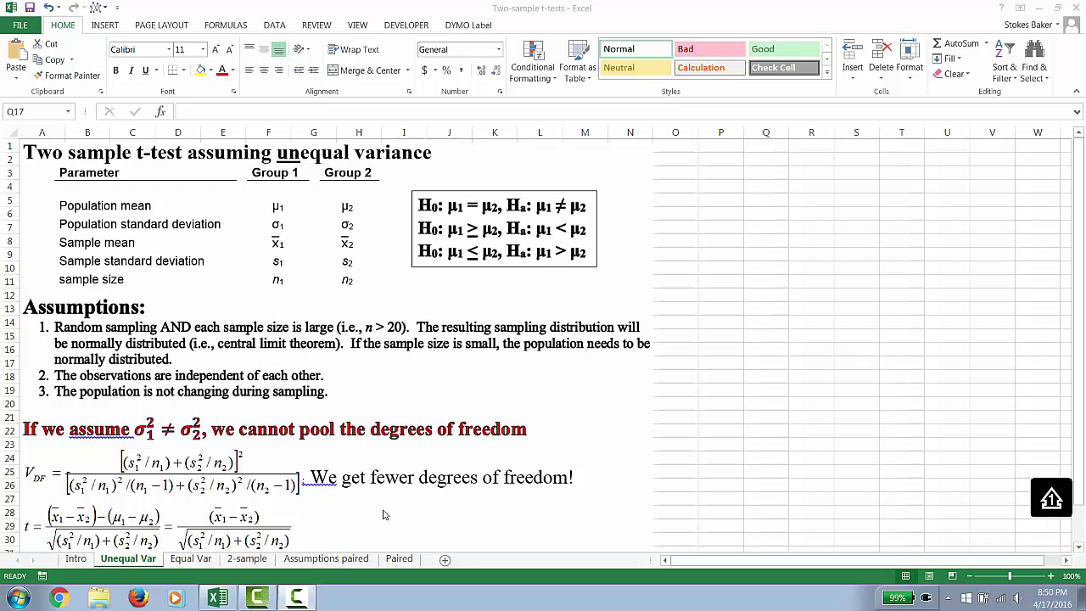
- Show the Equal Var sheet with the pooled-variance formula and simplified t statistic
{"action": "left_click", "coordinate": [187, 562]}
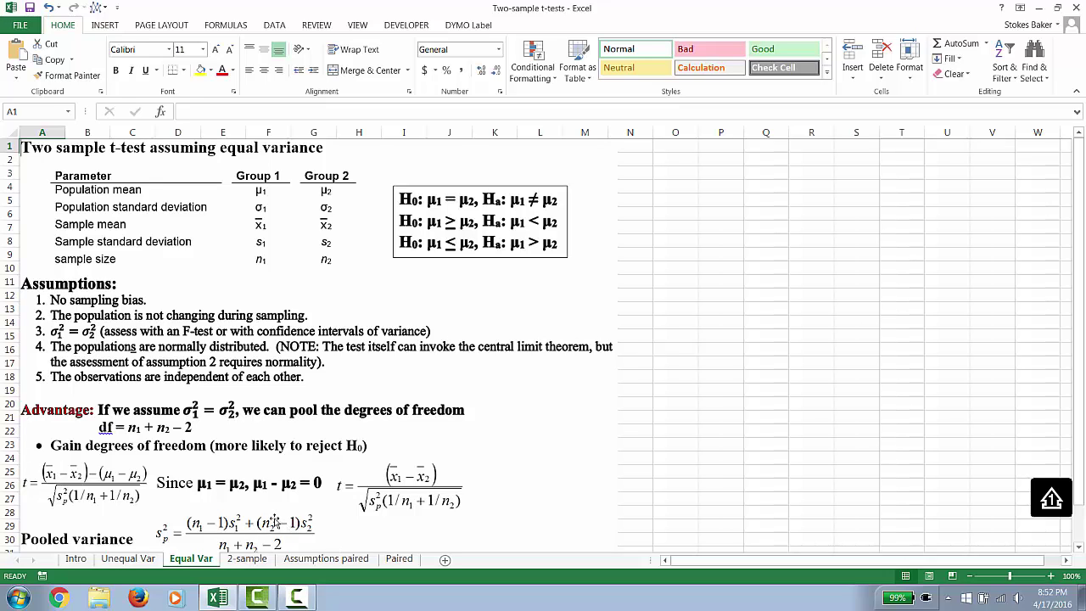
- Show the 2-sample sheet with the Landrace and Inbred bean mass data and α = 0.05
{"action": "left_click", "coordinate": [246, 559]}
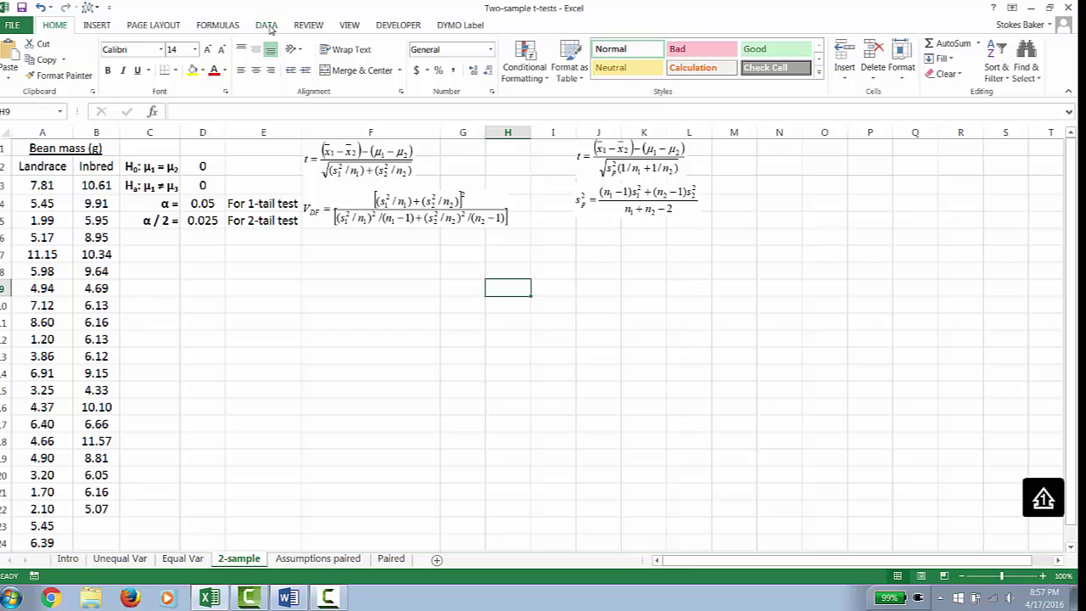
- Choose t-Test: Two-Sample Assuming Unequal Variances from the Data Analysis tools
{"action": "left_click", "coordinate": [268, 26]}
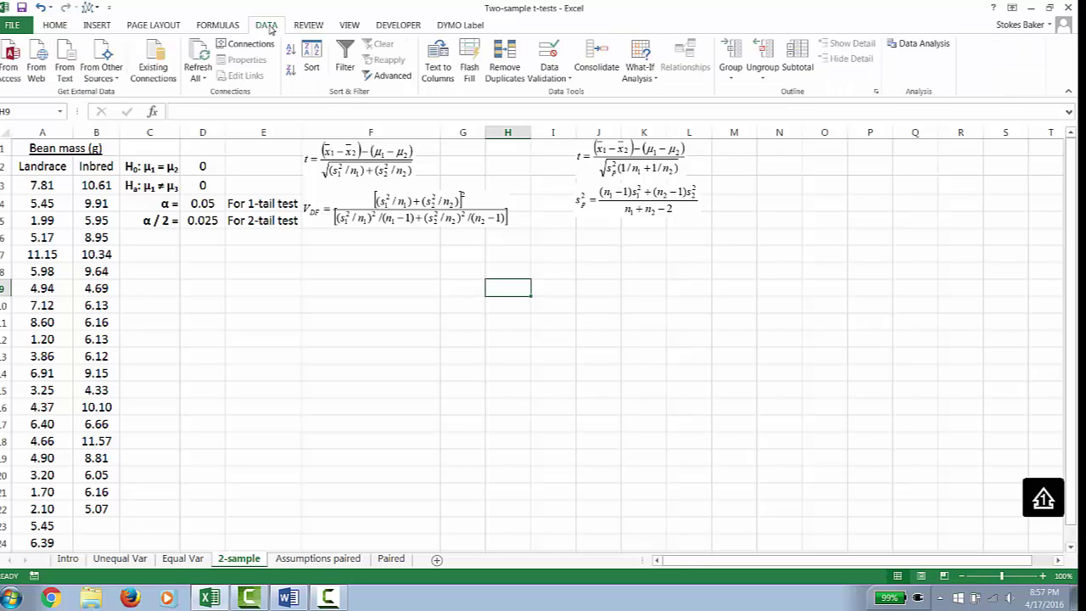
{"action": "left_click", "coordinate": [909, 45]}
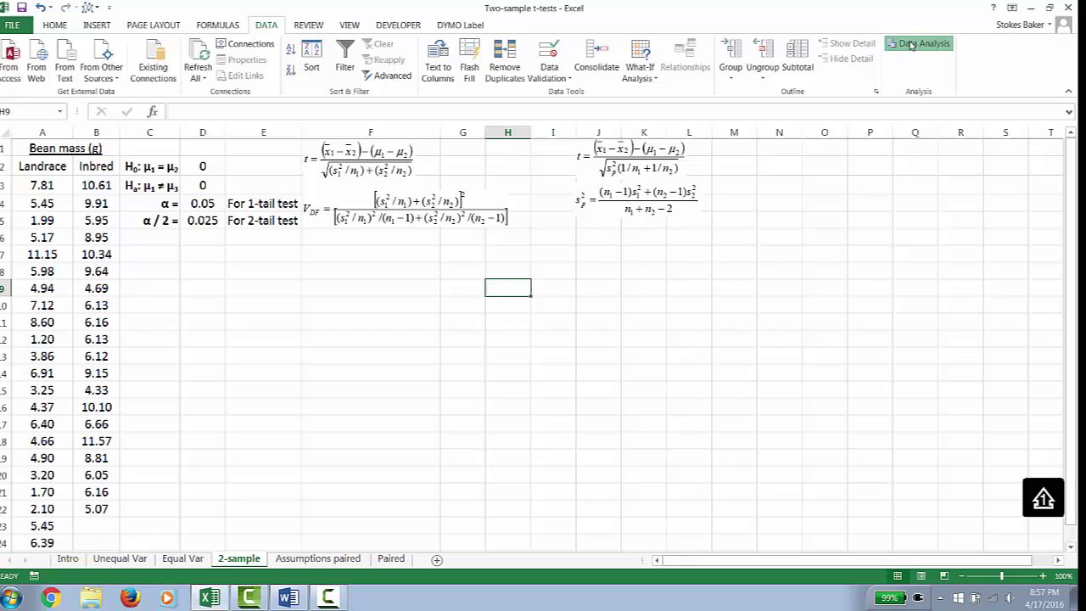
{"action": "left_click_drag", "start_coordinate": [726, 283], "coordinate": [723, 330]}
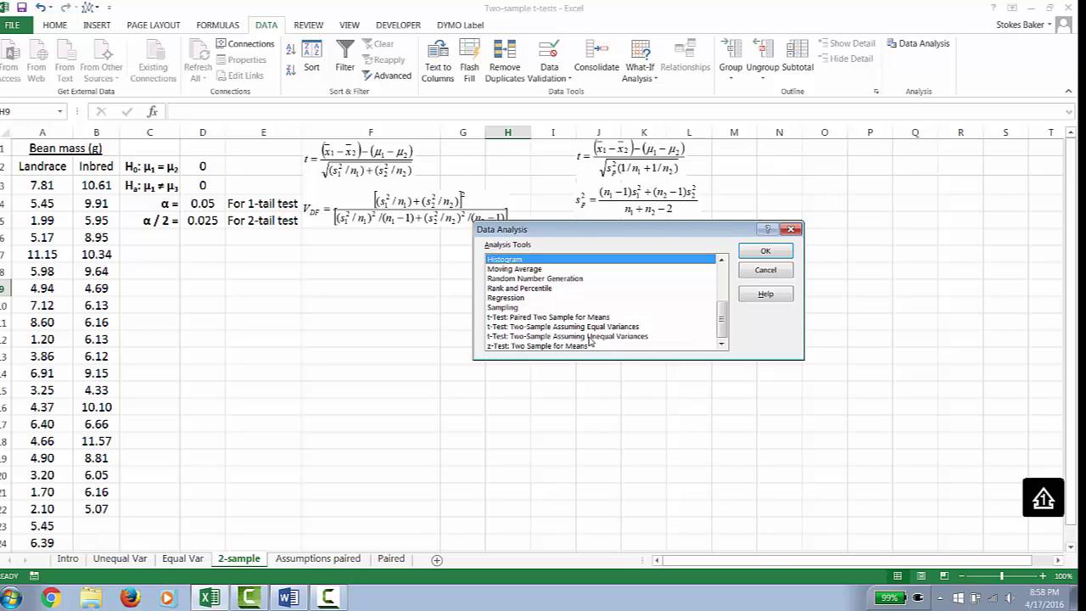
{"action": "left_click", "coordinate": [515, 338]}
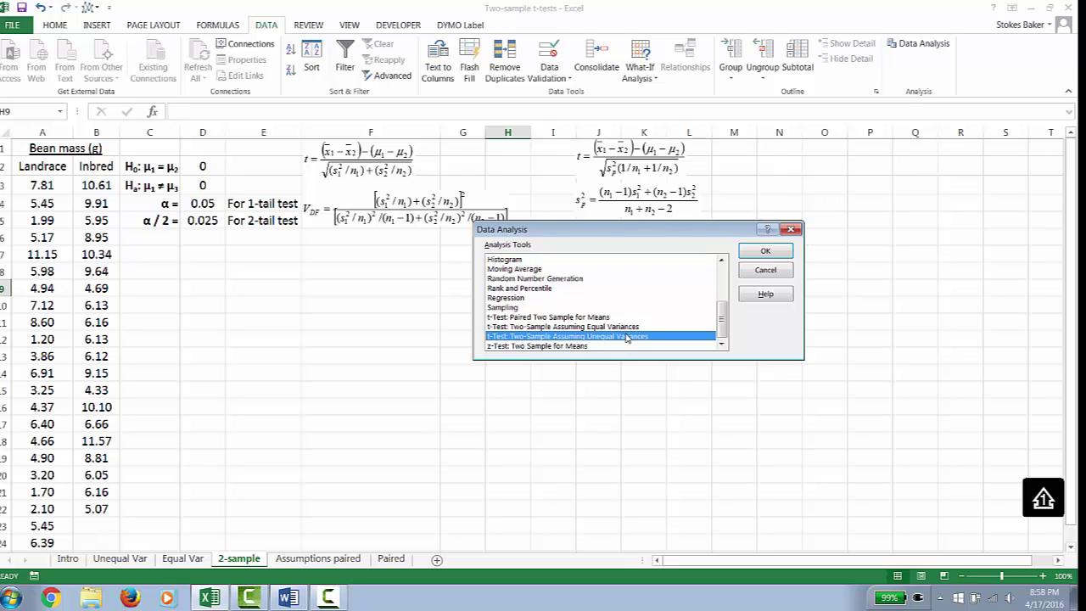
{"action": "left_click", "coordinate": [764, 251]}
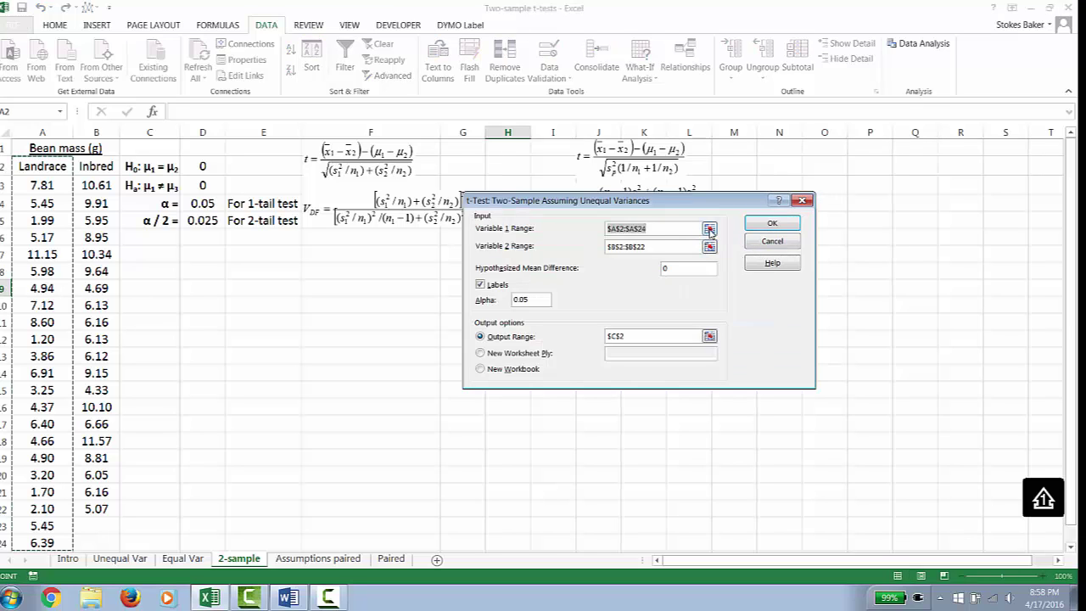
- Set Variable 1 to $A$2:$A$24 (Landrace) and Variable 2 to $B$2:$B$22 (Inbred)
{"action": "left_click", "coordinate": [709, 230]}
{"action": "left_click_drag", "start_coordinate": [17, 166], "coordinate": [19, 538]}
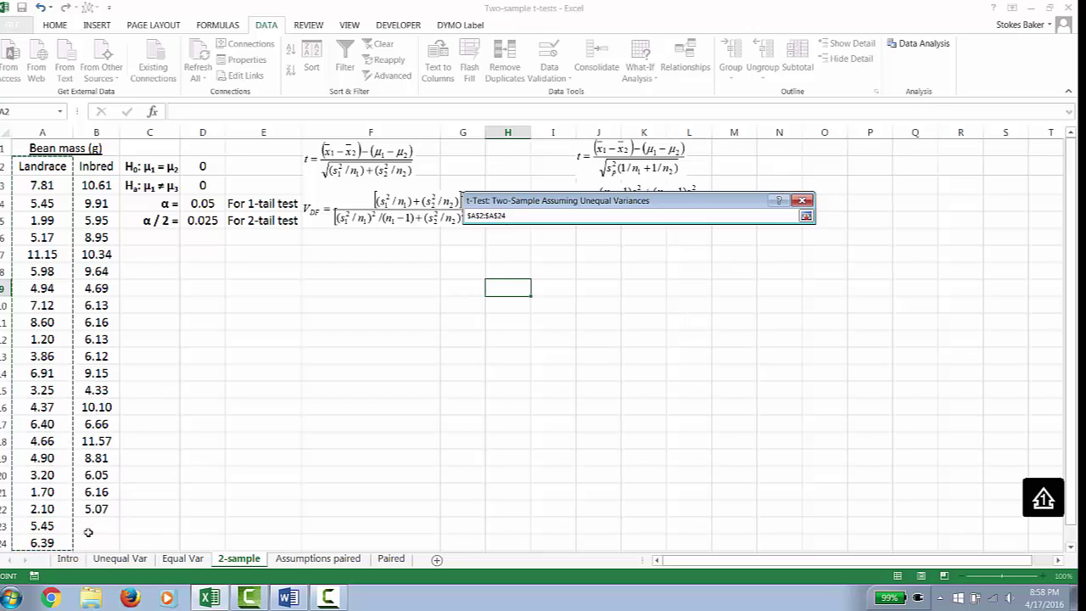
{"action": "left_click", "coordinate": [806, 215]}
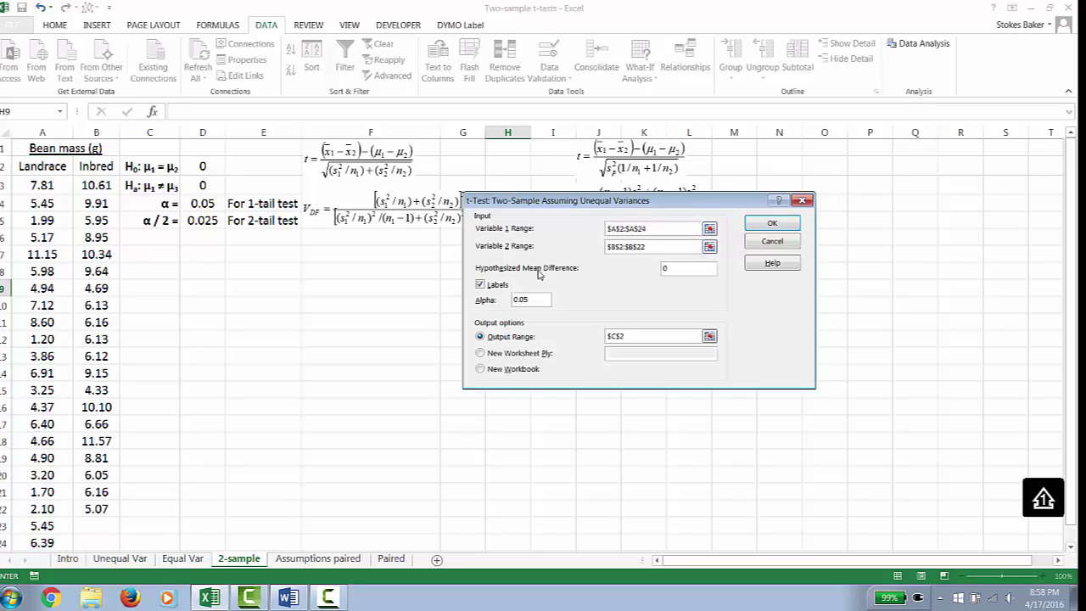
{"action": "left_click", "coordinate": [709, 246]}
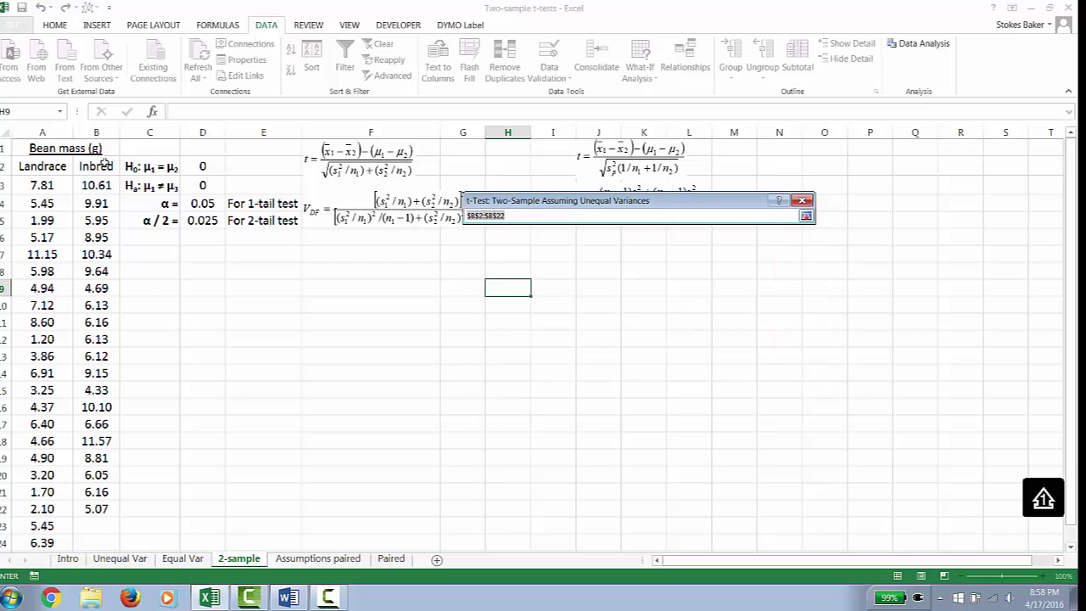
{"action": "left_click_drag", "start_coordinate": [105, 162], "coordinate": [96, 509]}
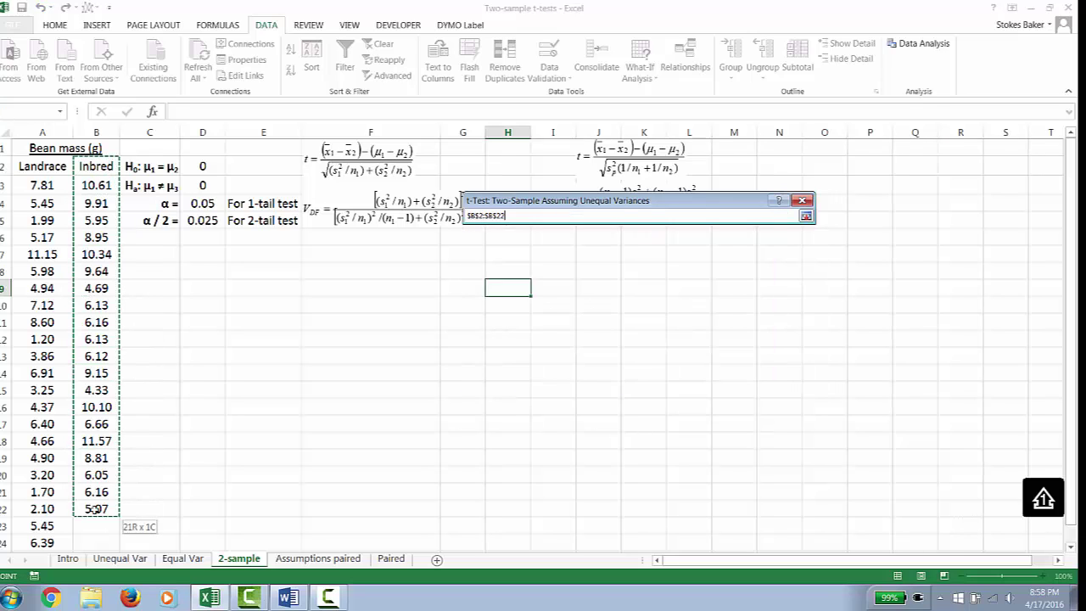
{"action": "left_click", "coordinate": [805, 215]}
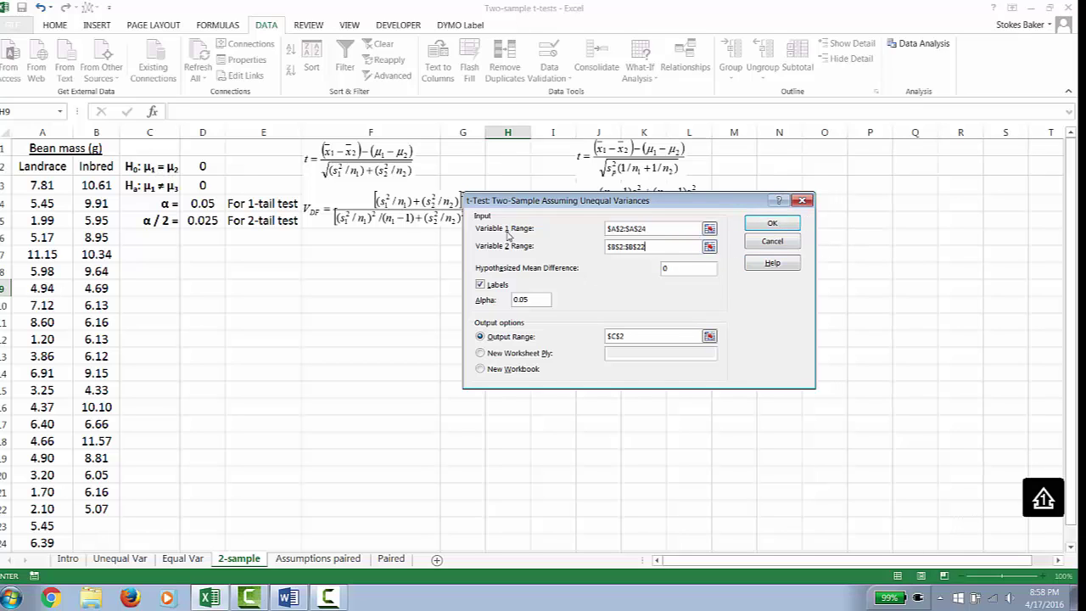
- Edit the hypothesized mean difference and set the output range to $C$7
{"action": "double_click", "coordinate": [678, 268]}
{"action": "type", "text": "5"}
{"action": "left_click", "coordinate": [710, 336]}
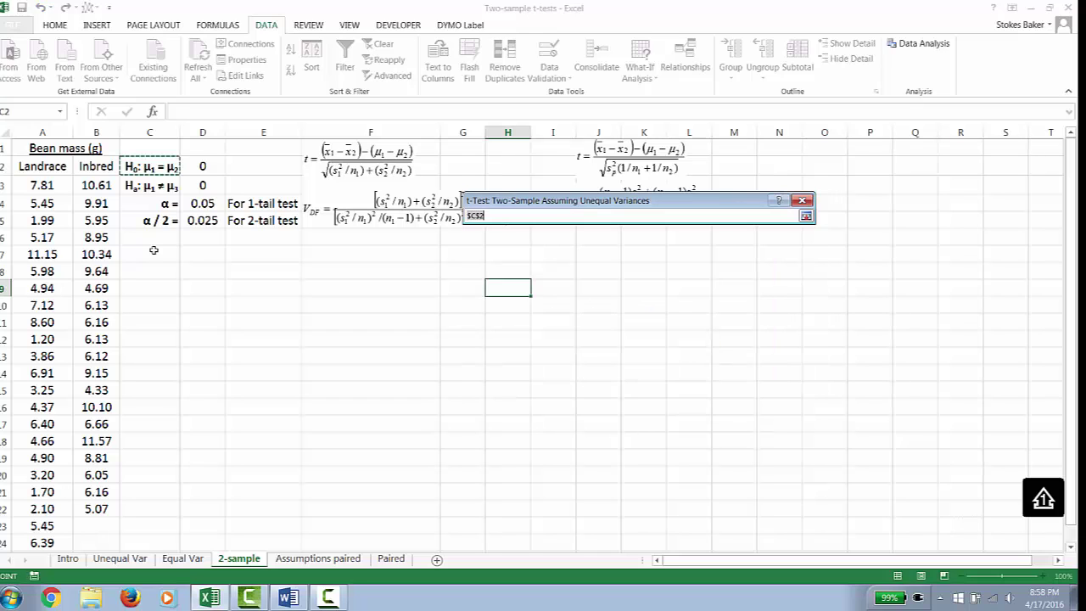
{"action": "left_click", "coordinate": [164, 251]}
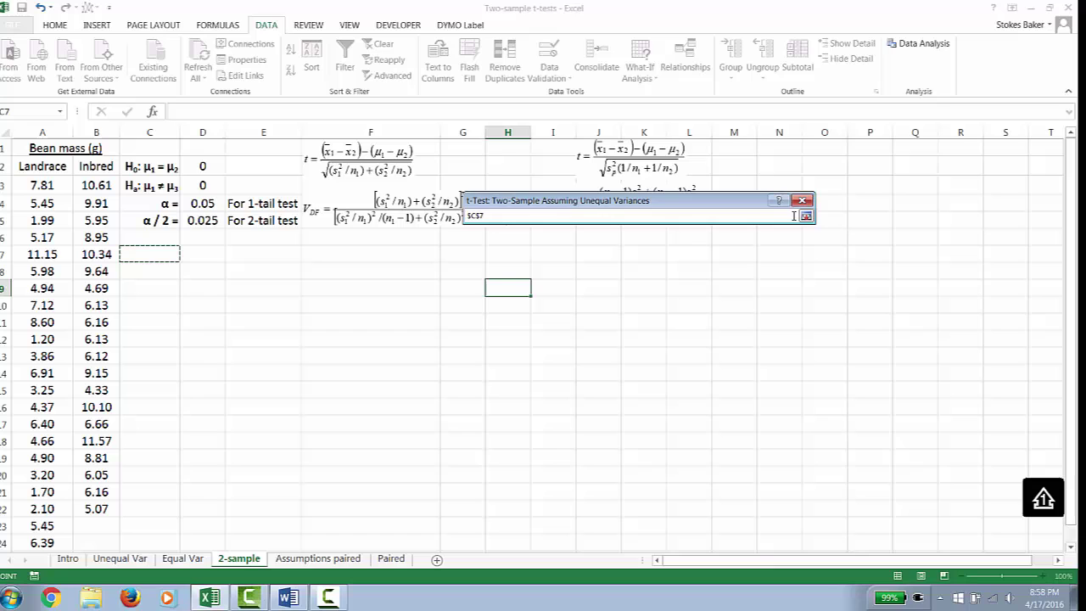
{"action": "left_click", "coordinate": [806, 218]}
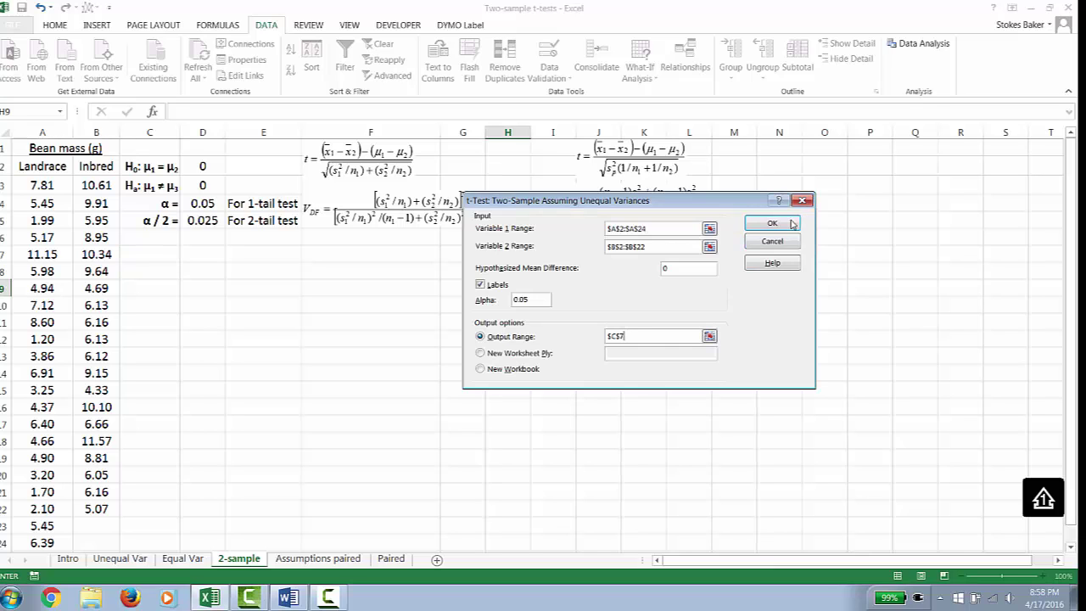
- Generate the unequal-variance results at C7 and arrange the enlarged t and VDF equations beside them
{"action": "left_click", "coordinate": [774, 221]}
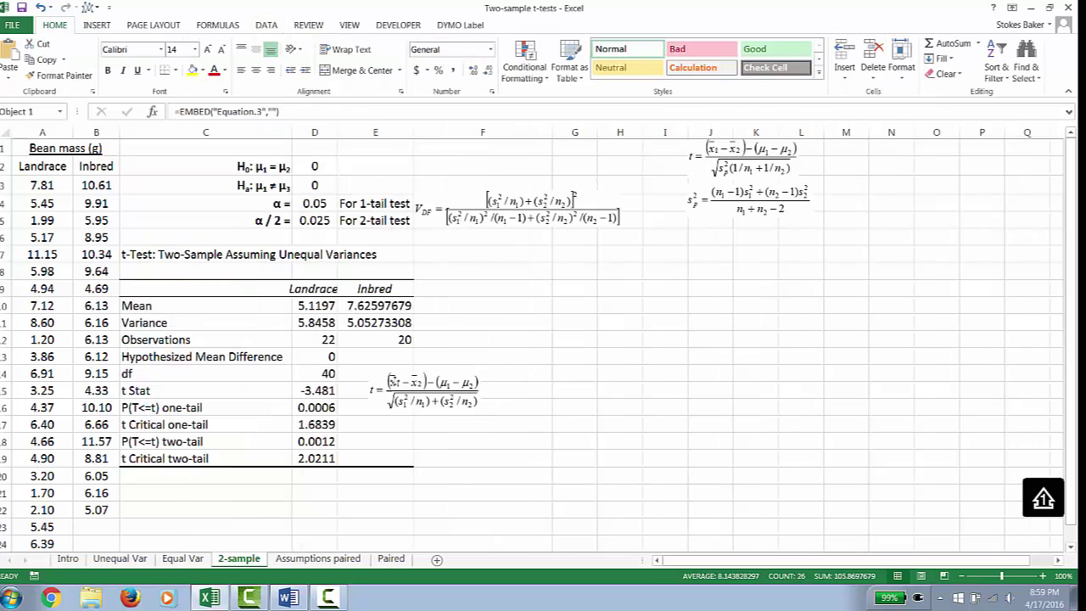
{"action": "left_click", "coordinate": [429, 390]}
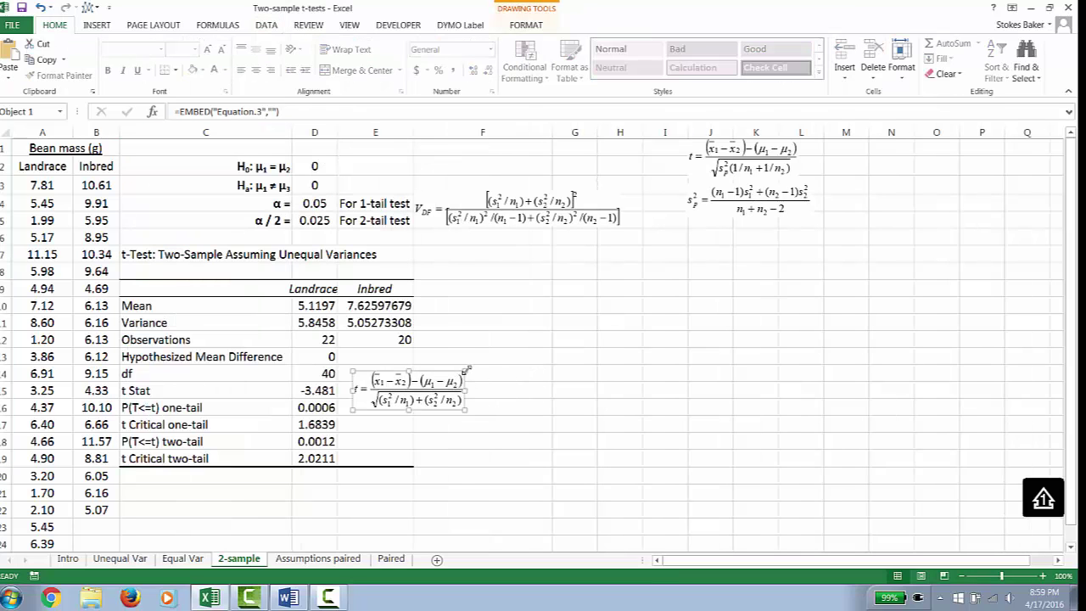
{"action": "left_click_drag", "start_coordinate": [480, 371], "coordinate": [497, 361]}
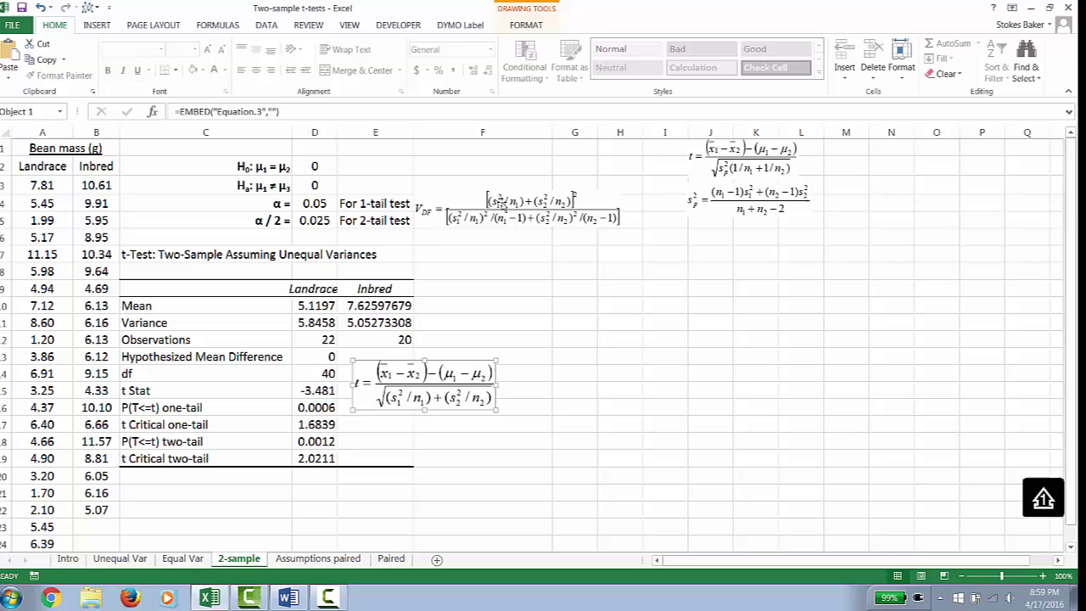
{"action": "left_click_drag", "start_coordinate": [501, 203], "coordinate": [508, 318]}
{"action": "left_click_drag", "start_coordinate": [436, 388], "coordinate": [514, 378]}
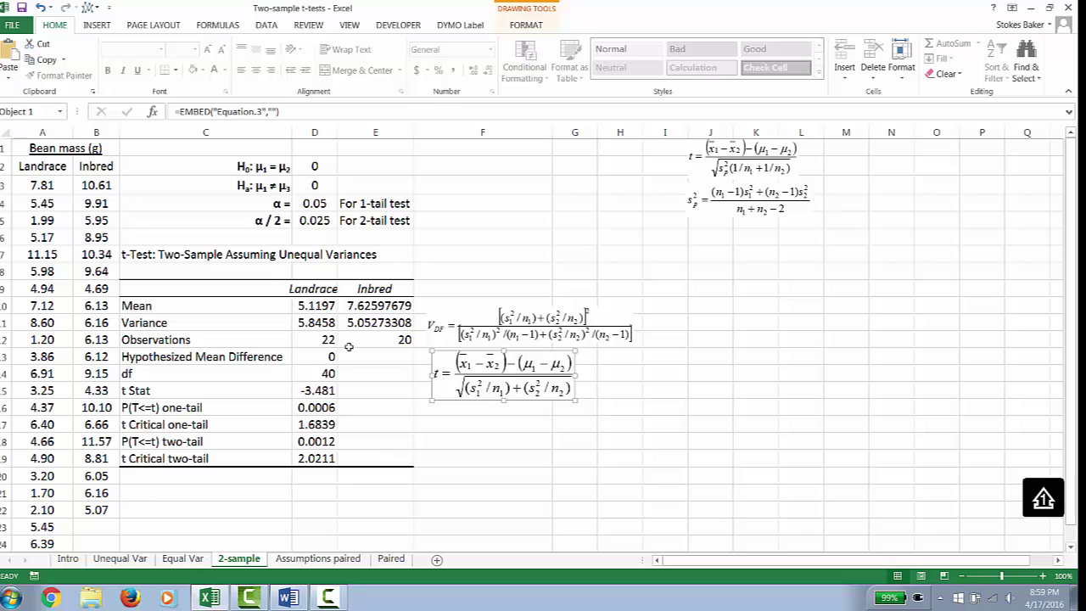
- Widen column D and select the two group means and variances
{"action": "left_click_drag", "start_coordinate": [337, 134], "coordinate": [351, 136]}
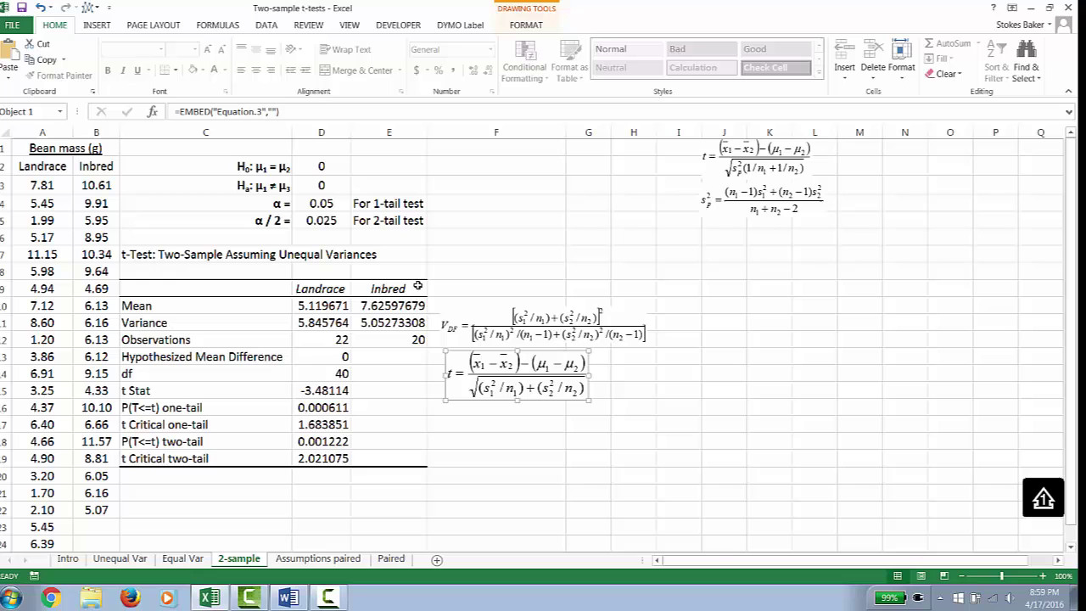
{"action": "left_click_drag", "start_coordinate": [321, 307], "coordinate": [394, 307]}
{"action": "left_click_drag", "start_coordinate": [319, 325], "coordinate": [390, 340]}
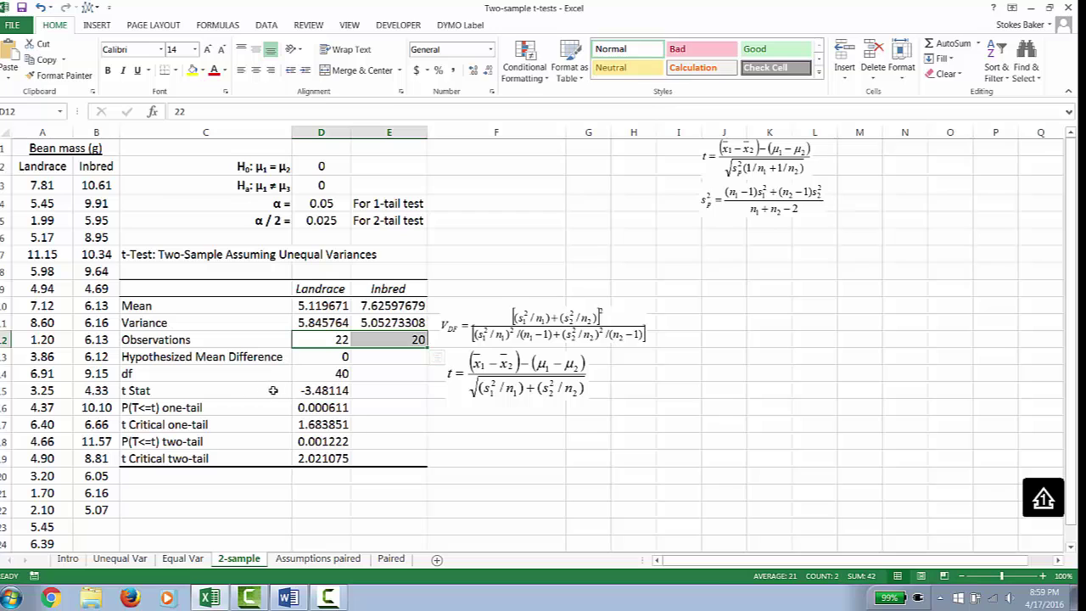
- Reposition the t equation beside the table and select the one-tail and two-tail p-value rows
{"action": "left_click", "coordinate": [454, 389]}
{"action": "left_click_drag", "start_coordinate": [454, 388], "coordinate": [372, 403]}
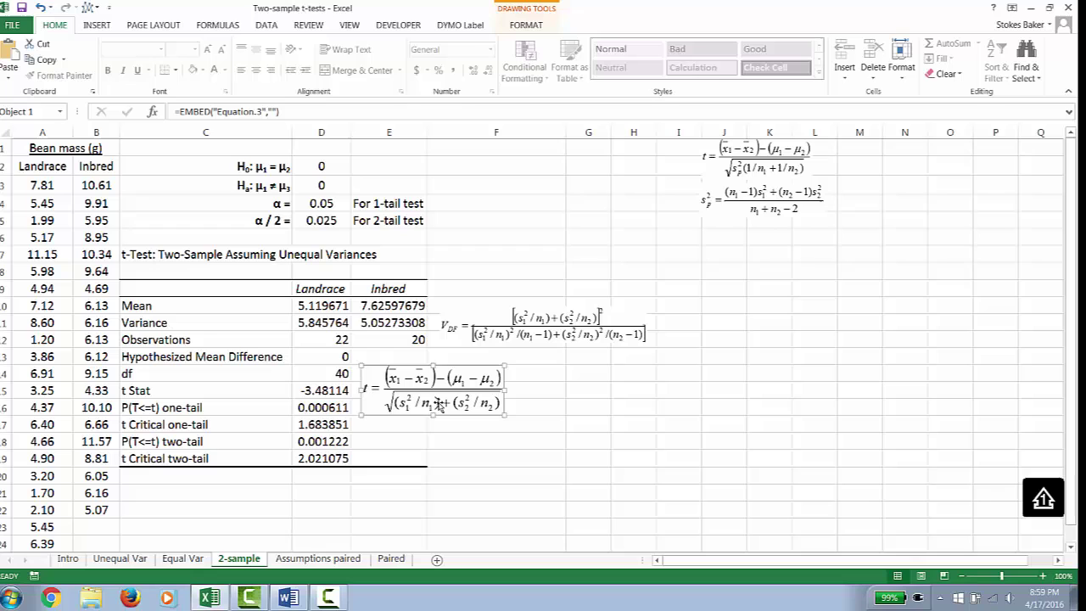
{"action": "left_click_drag", "start_coordinate": [440, 402], "coordinate": [517, 387]}
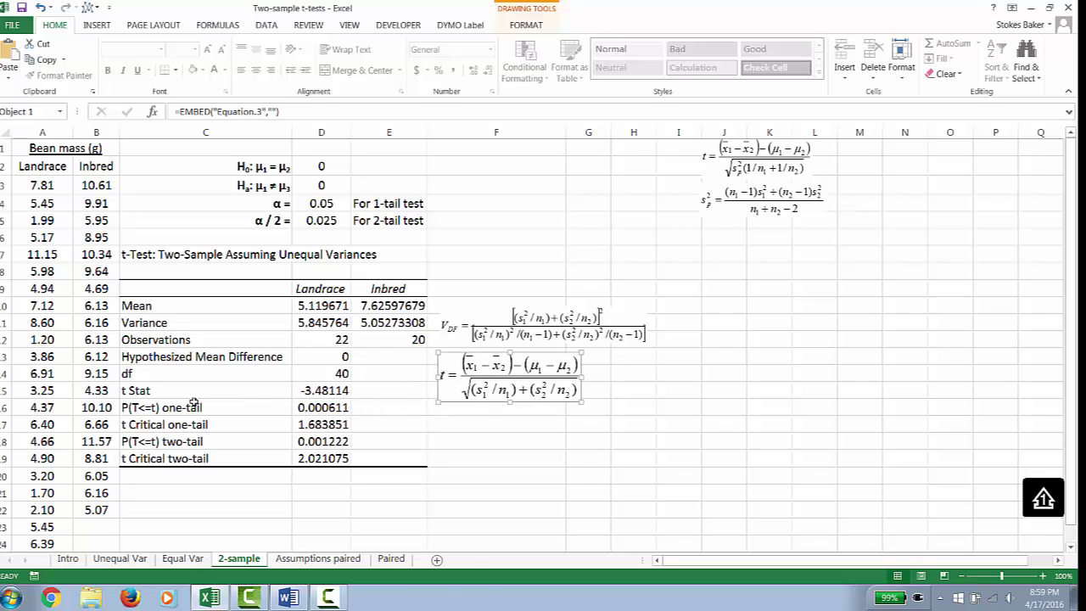
{"action": "left_click_drag", "start_coordinate": [192, 407], "coordinate": [326, 414]}
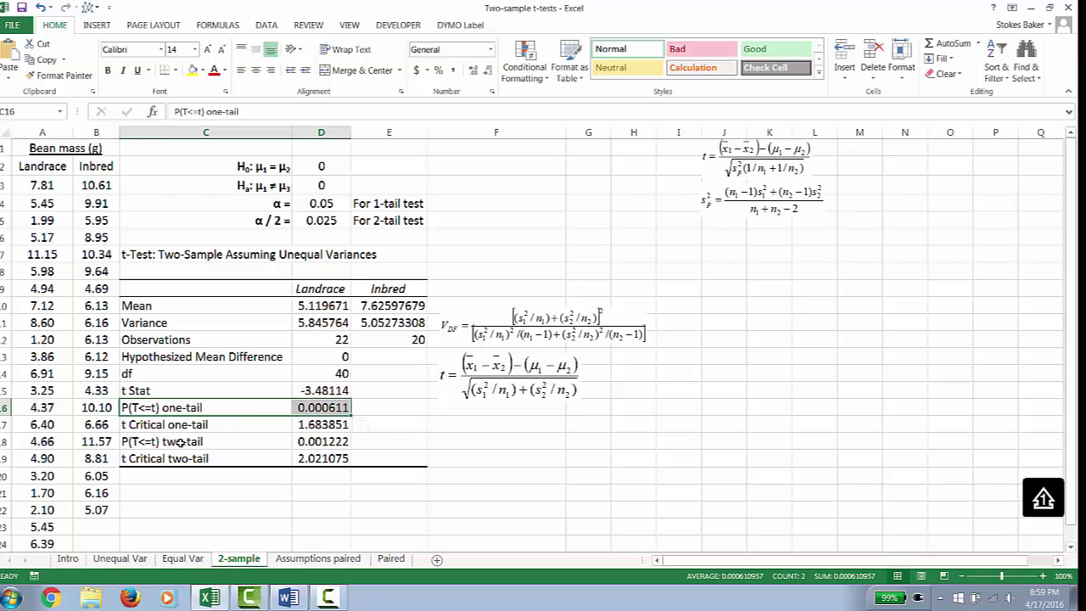
{"action": "left_click_drag", "start_coordinate": [144, 439], "coordinate": [318, 443]}
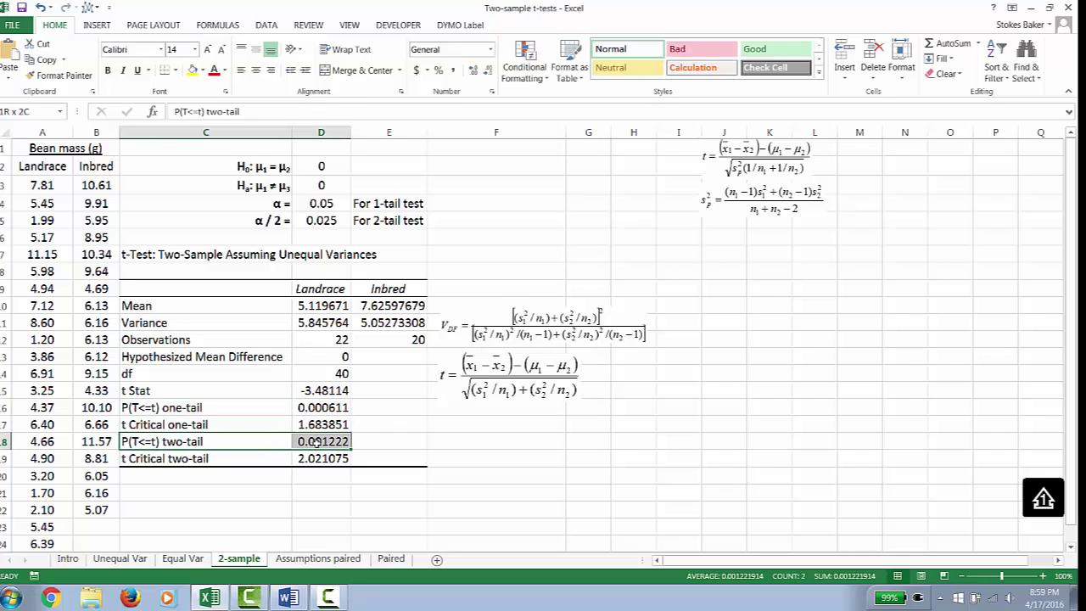
- Fill the two-tail P row C18:D18 yellow and start typing 'p >' in E18
{"action": "left_click", "coordinate": [194, 71]}
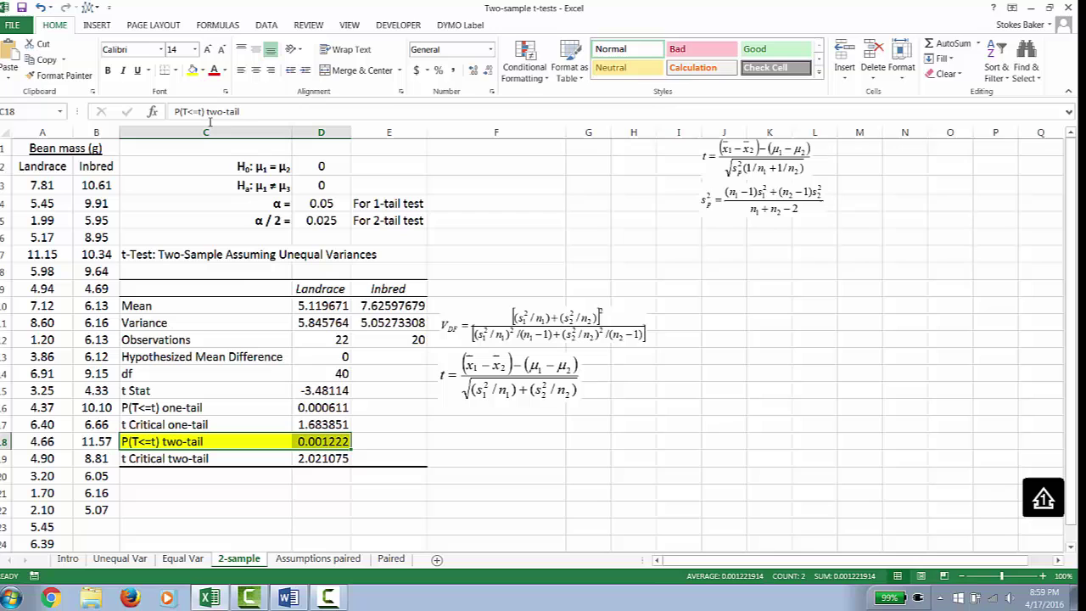
{"action": "left_click", "coordinate": [390, 439]}
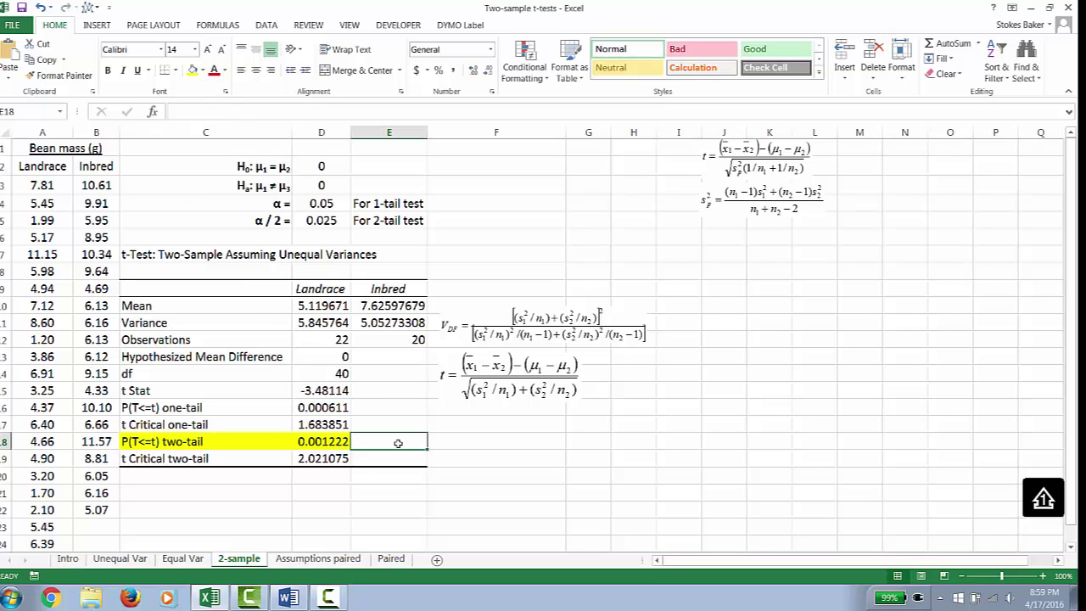
{"action": "type", "text": "p"}
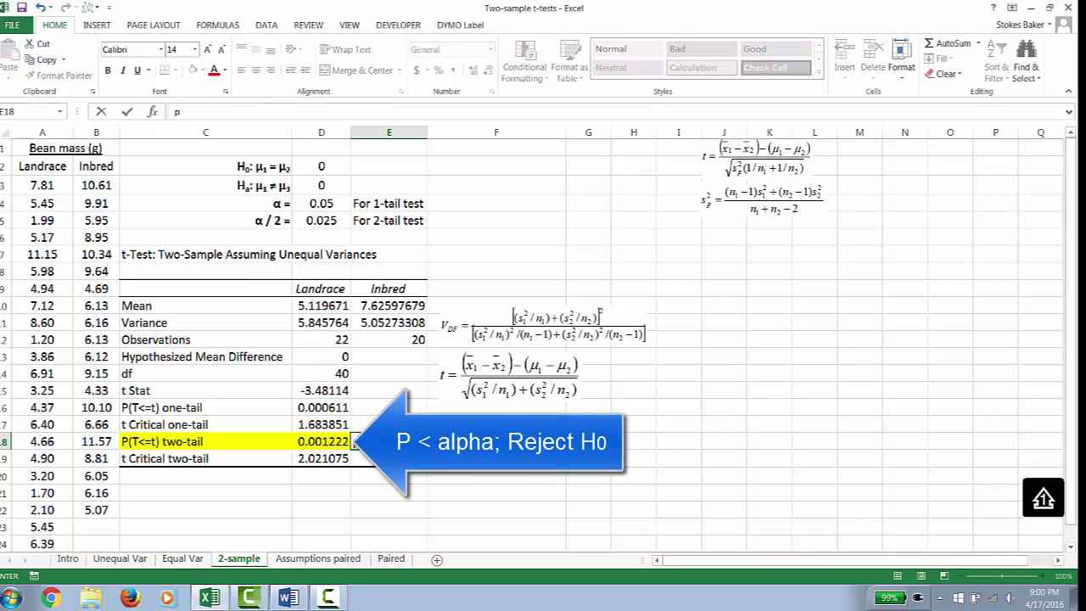
{"action": "type", "text": " > alpha; Reject the H0."}
- Move the degrees-of-freedom and t equations up to the top rows beside the hypotheses
{"action": "left_click", "coordinate": [387, 305]}
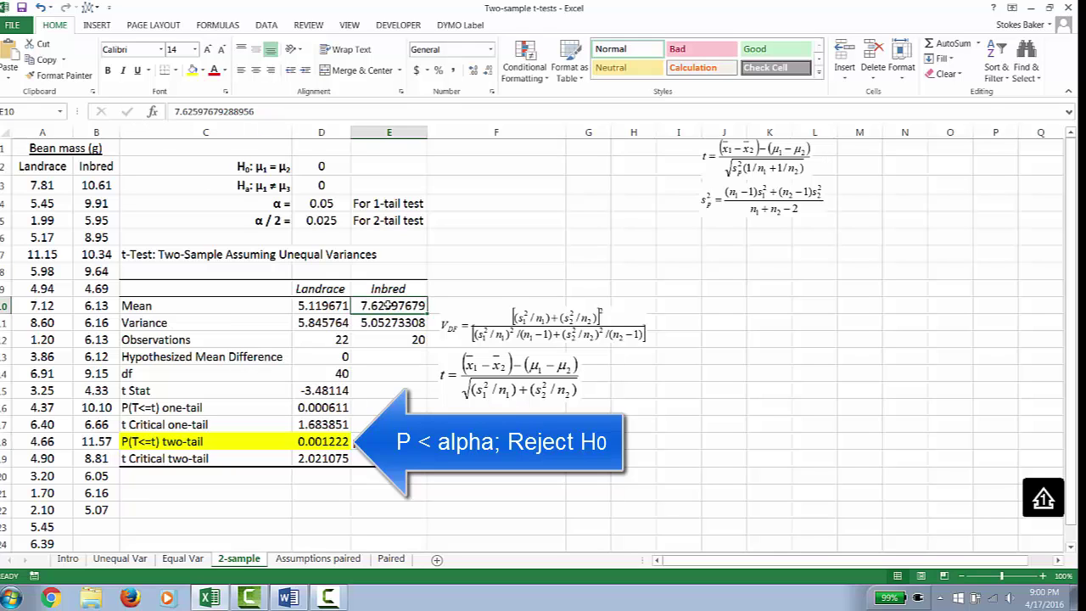
{"action": "left_click", "coordinate": [331, 308]}
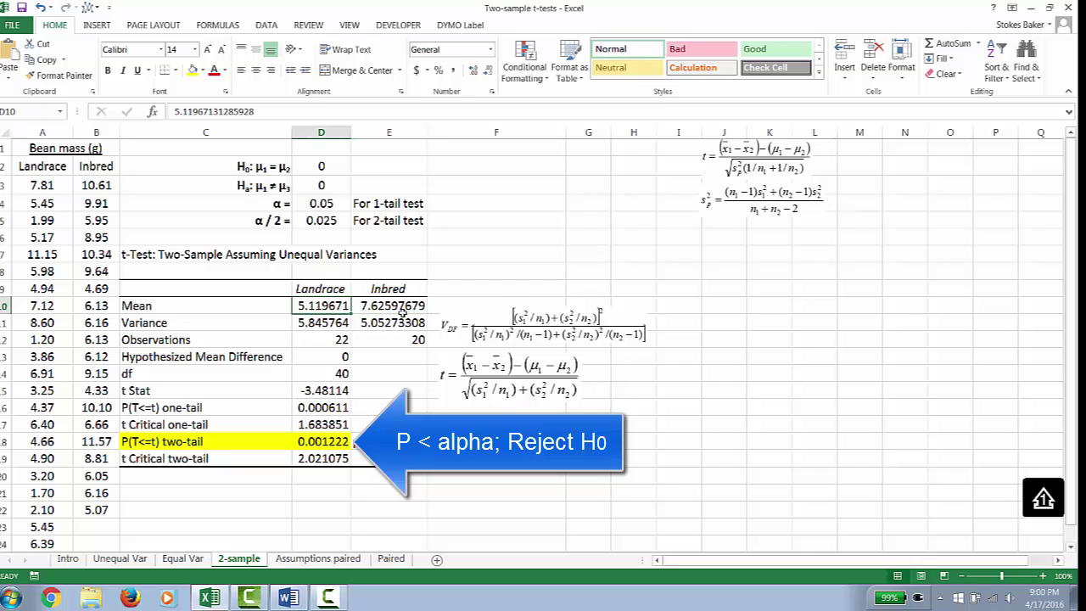
{"action": "left_click_drag", "start_coordinate": [489, 318], "coordinate": [483, 152]}
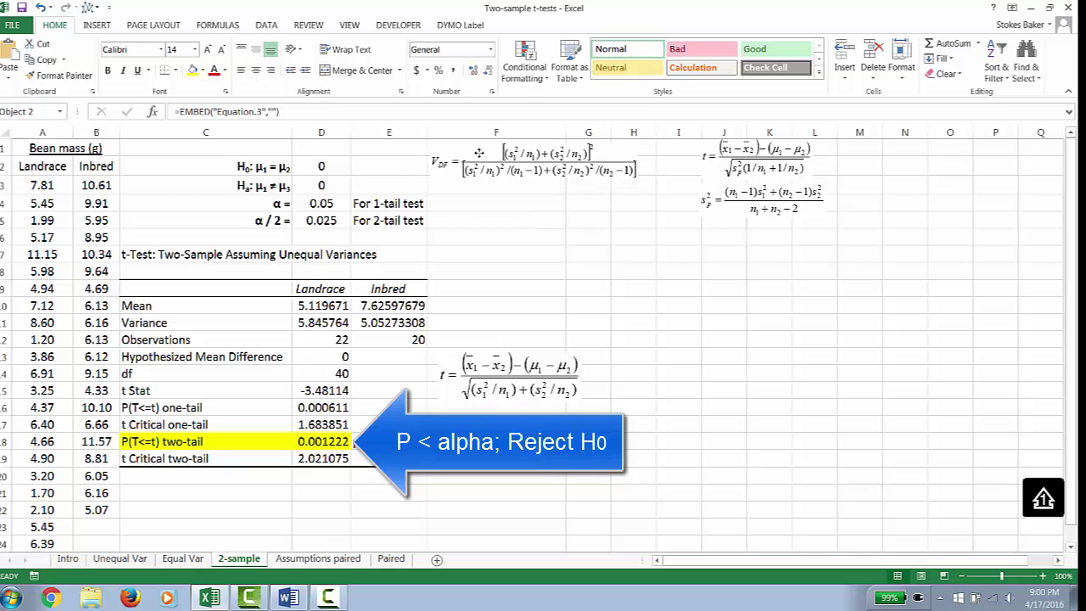
{"action": "left_click_drag", "start_coordinate": [474, 390], "coordinate": [465, 222]}
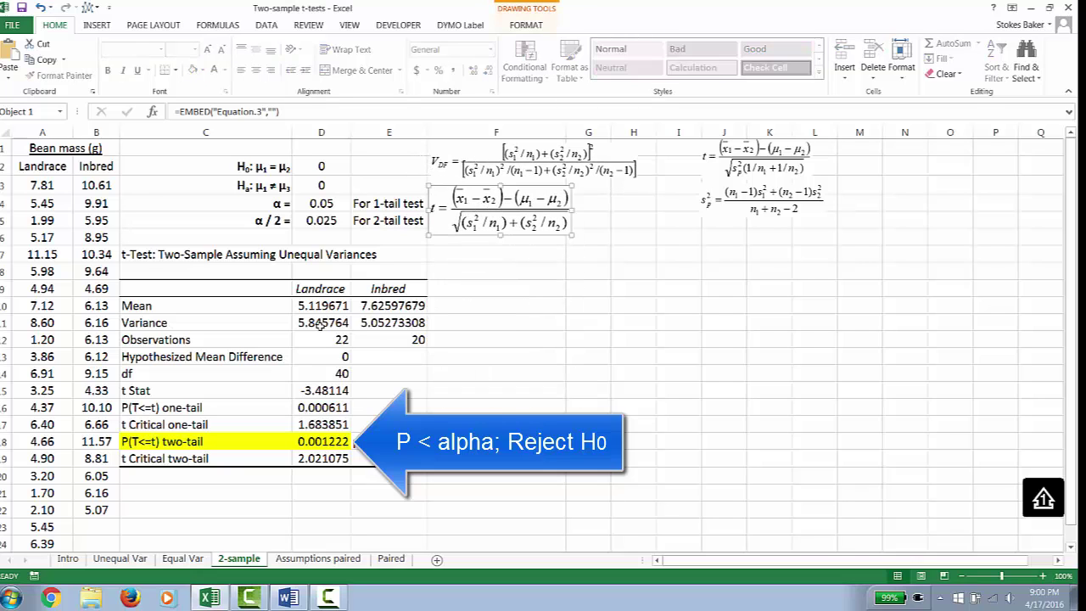
{"action": "left_click_drag", "start_coordinate": [319, 326], "coordinate": [426, 322]}
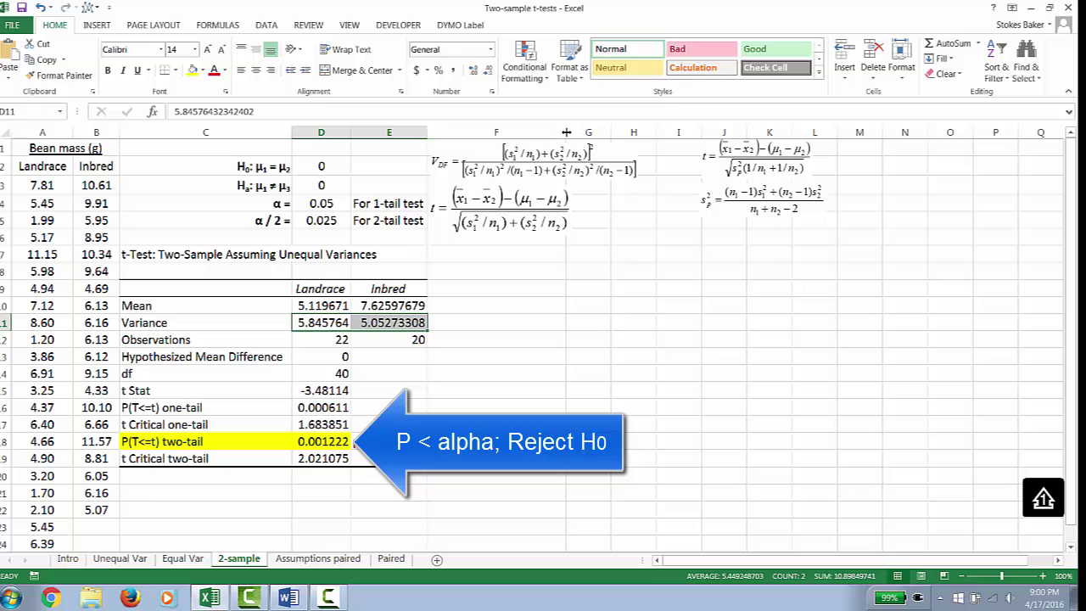
- Narrow column F, undo the change, and select cell F7
{"action": "left_click_drag", "start_coordinate": [566, 133], "coordinate": [487, 132]}
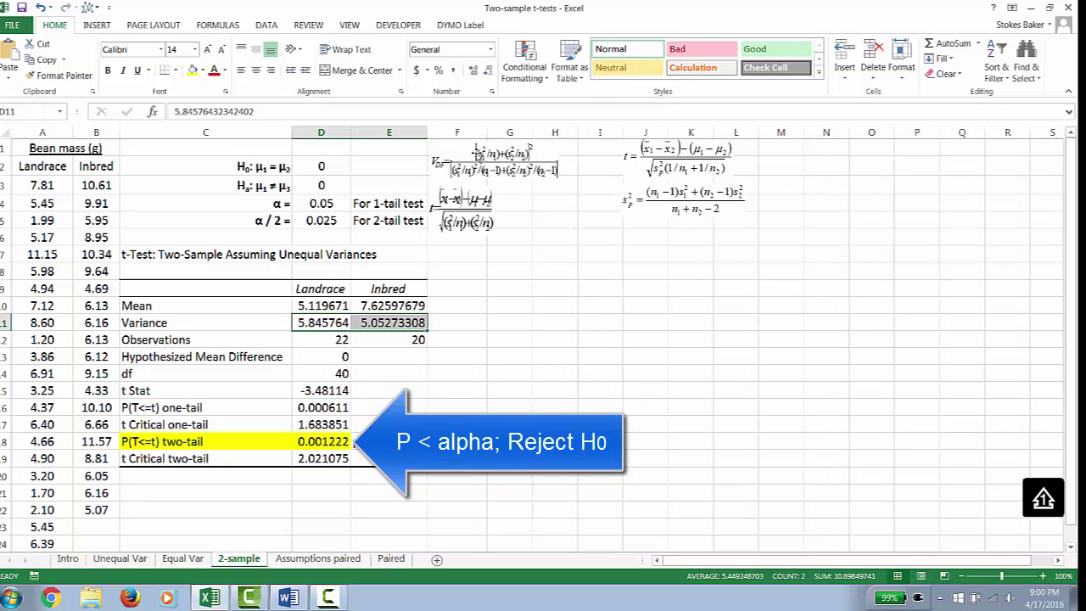
{"action": "left_click", "coordinate": [40, 8]}
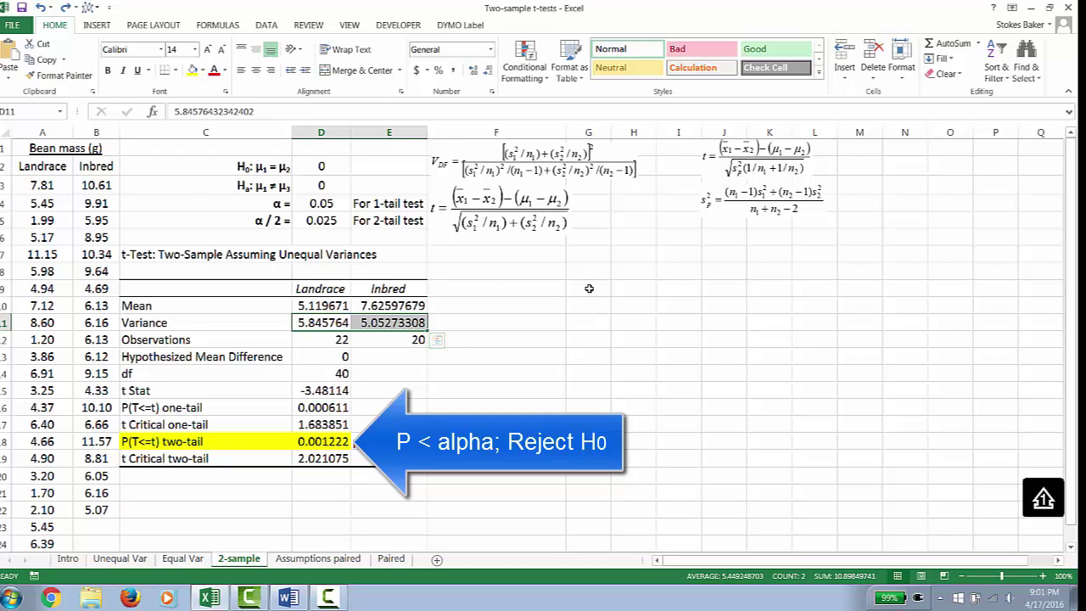
{"action": "left_click", "coordinate": [506, 269]}
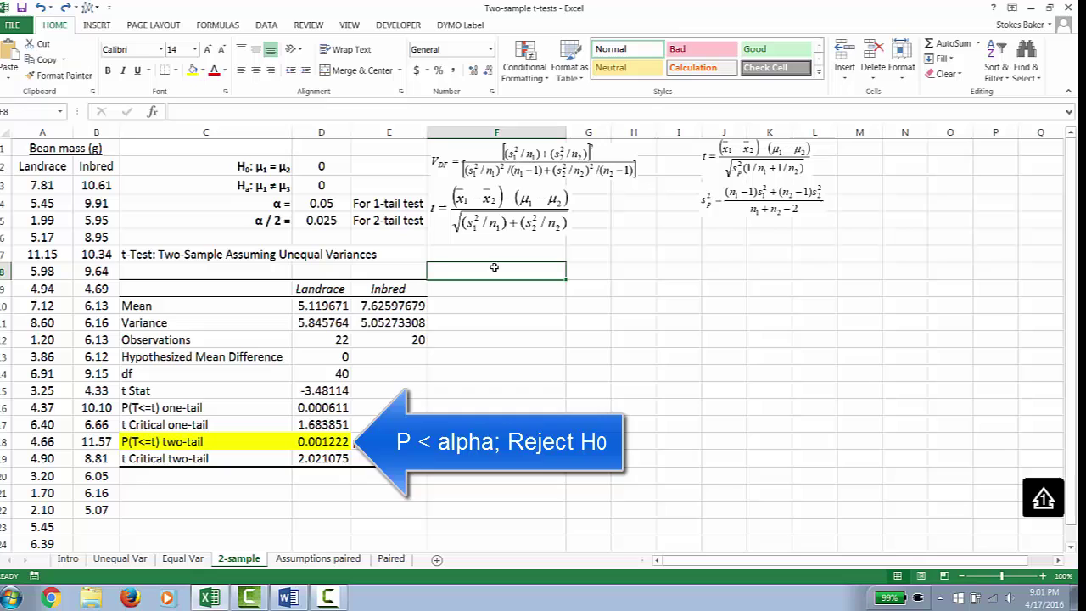
{"action": "left_click", "coordinate": [505, 252]}
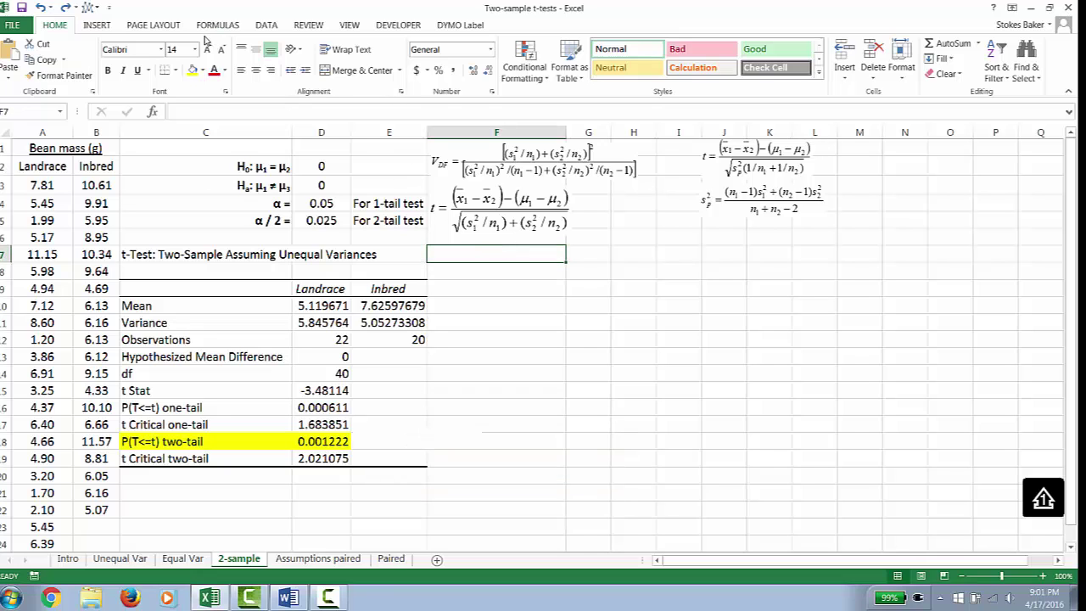
- Choose t-Test: Two-Sample Assuming Equal Variances from the Data Analysis tools
{"action": "left_click", "coordinate": [267, 25]}
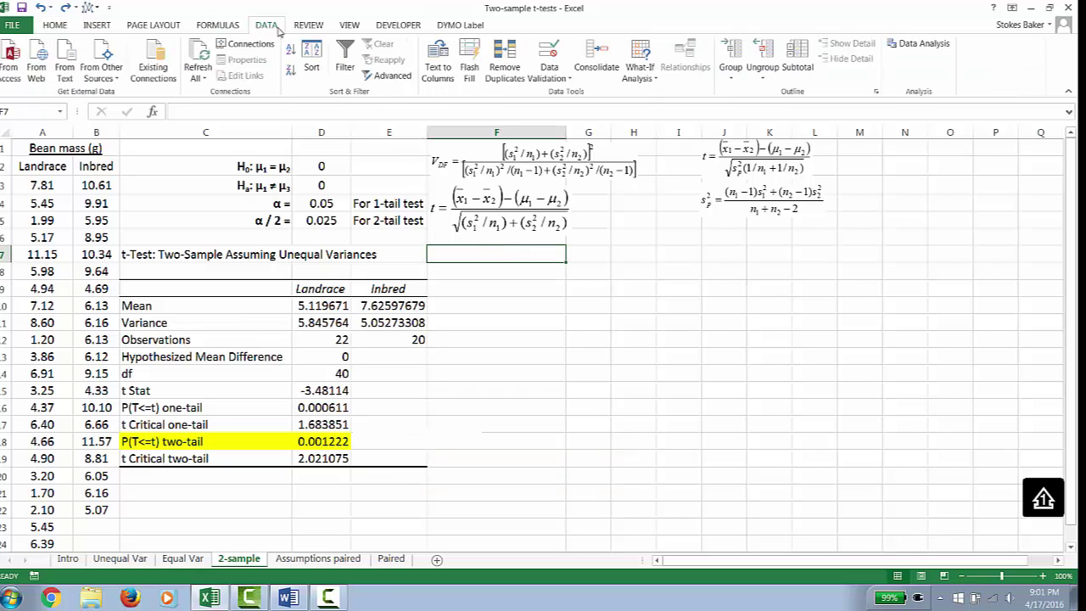
{"action": "left_click", "coordinate": [915, 44]}
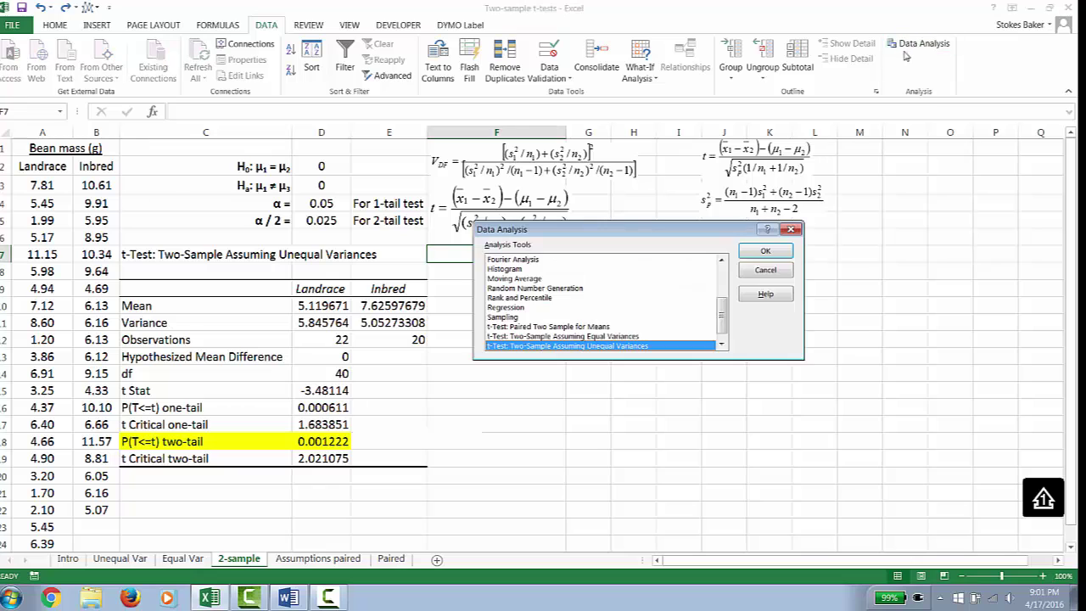
{"action": "left_click", "coordinate": [547, 337]}
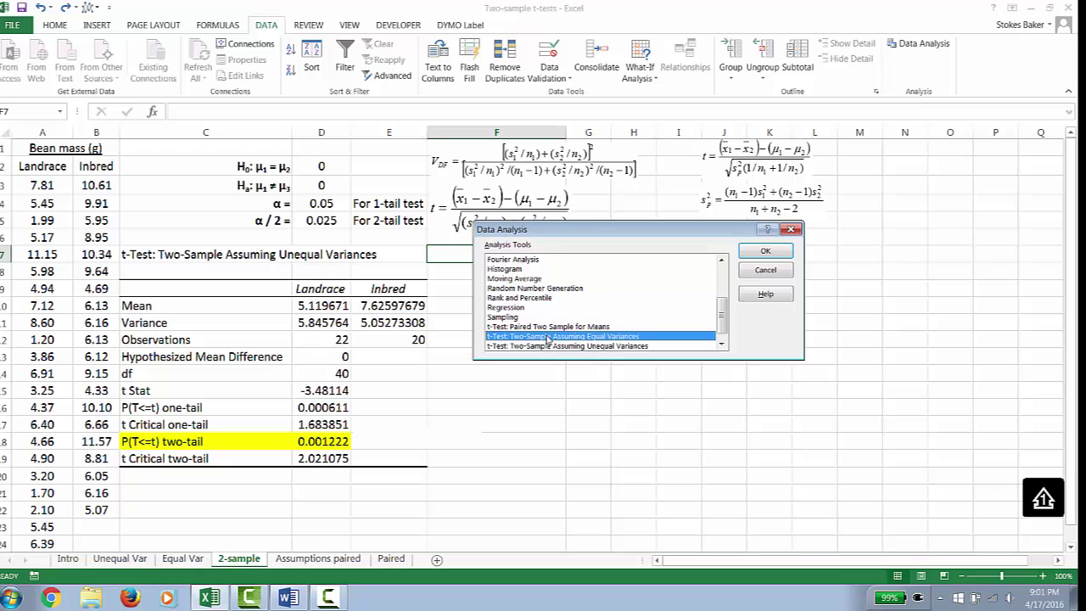
{"action": "left_click", "coordinate": [765, 251]}
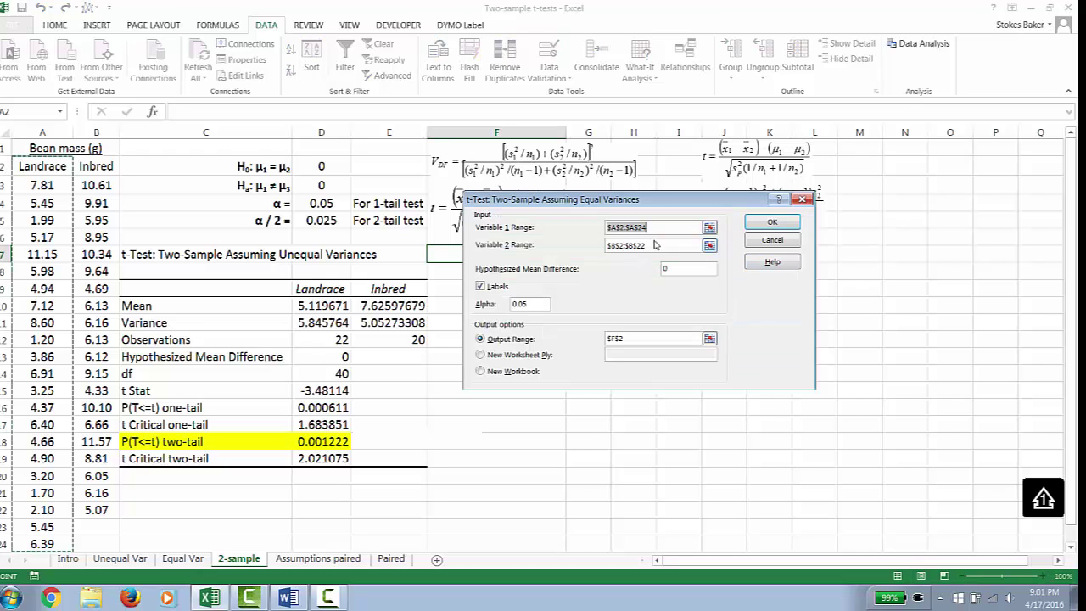
- Set Variable 1 to $A$2:$A$24 and Variable 2 to $B$2:$B$22
{"action": "left_click", "coordinate": [709, 227]}
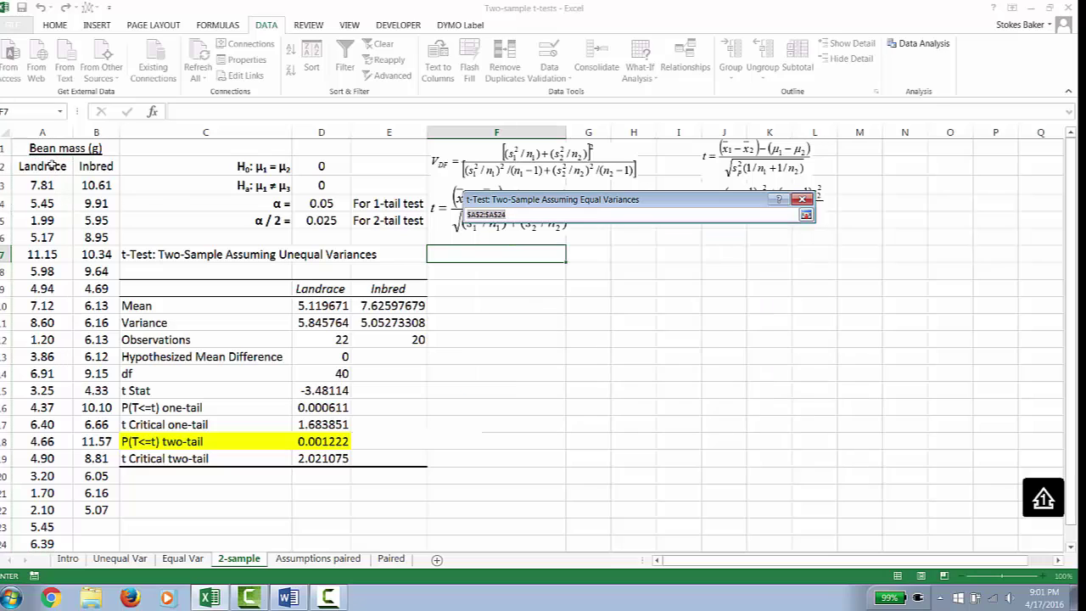
{"action": "left_click_drag", "start_coordinate": [46, 166], "coordinate": [38, 544]}
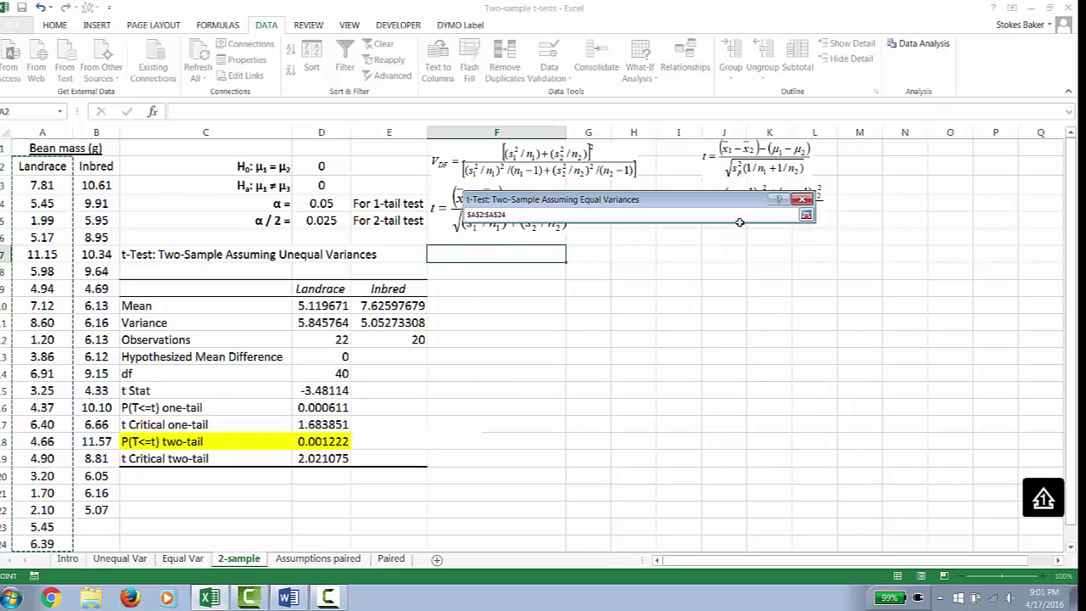
{"action": "left_click", "coordinate": [806, 215]}
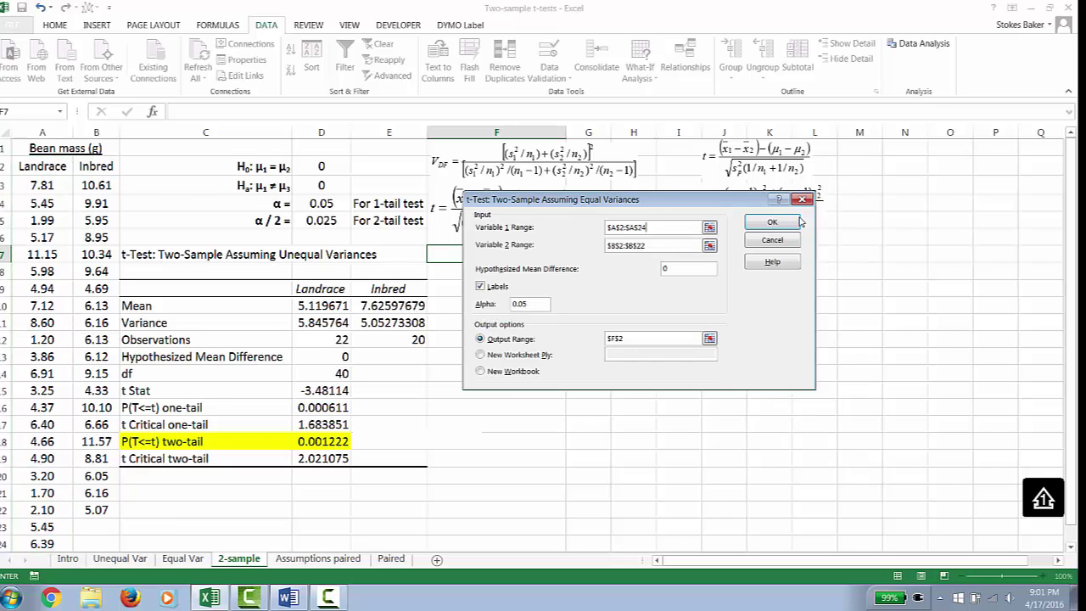
{"action": "left_click", "coordinate": [709, 245]}
{"action": "left_click_drag", "start_coordinate": [93, 166], "coordinate": [89, 504]}
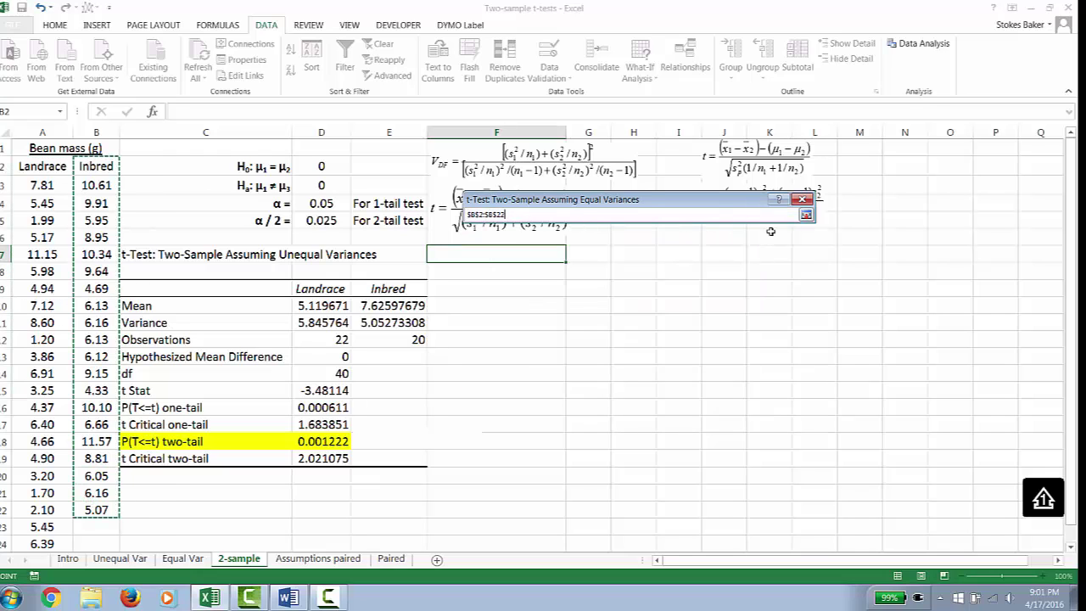
{"action": "left_click", "coordinate": [806, 215]}
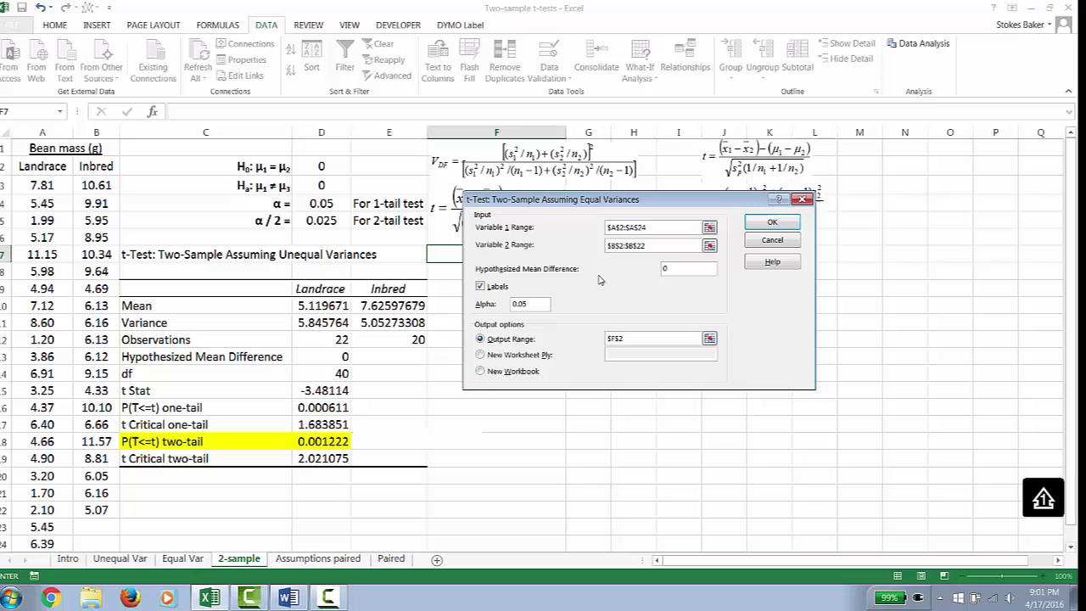
- Set the output range to $G$7 and run the equal-variances t-test
{"action": "left_click", "coordinate": [709, 338]}
{"action": "left_click", "coordinate": [484, 257]}
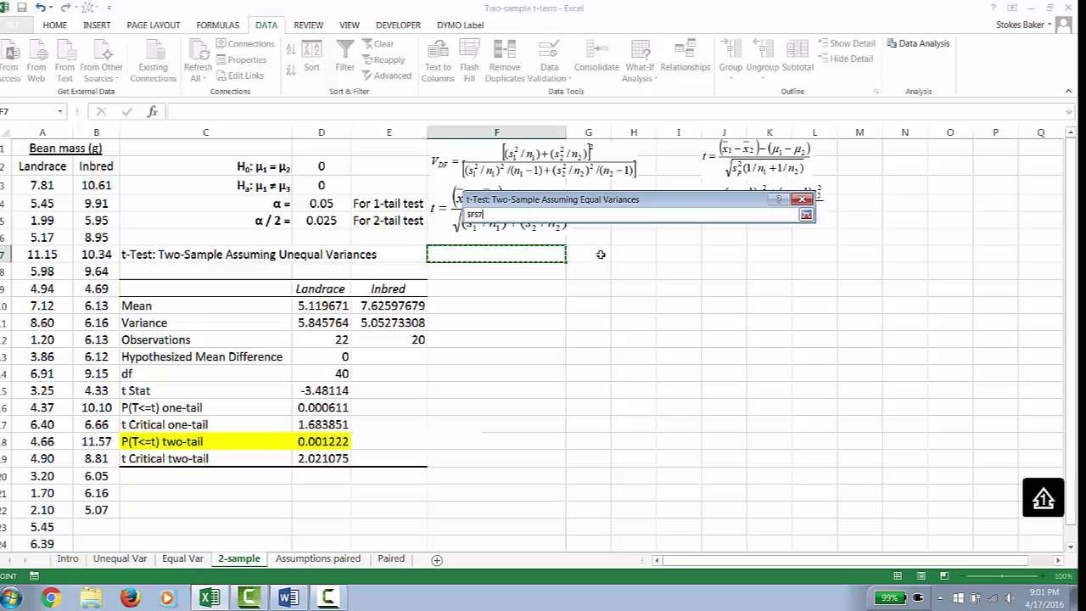
{"action": "left_click", "coordinate": [588, 253]}
{"action": "left_click", "coordinate": [806, 216]}
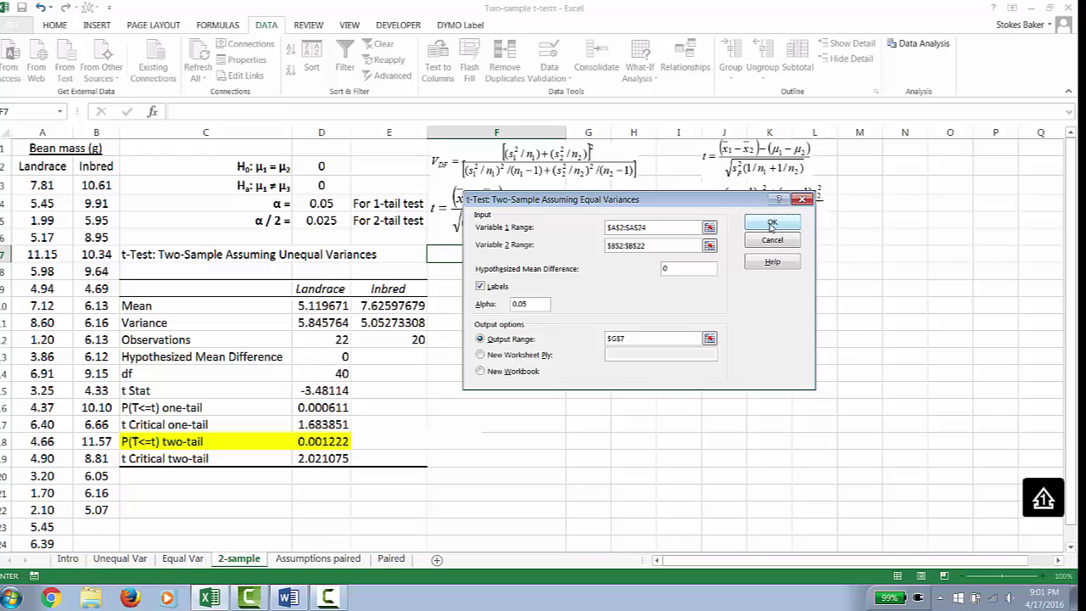
{"action": "left_click", "coordinate": [772, 224]}
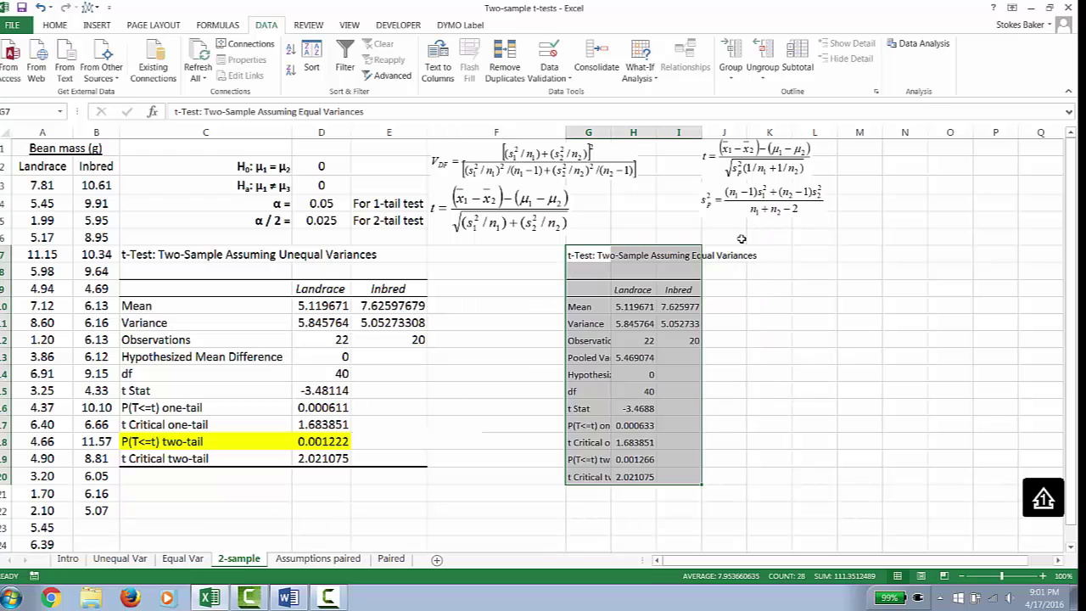
- Place and enlarge the pooled t and pooled-variance equations beside the G7 results, then select G19:H19
{"action": "left_click", "coordinate": [587, 255]}
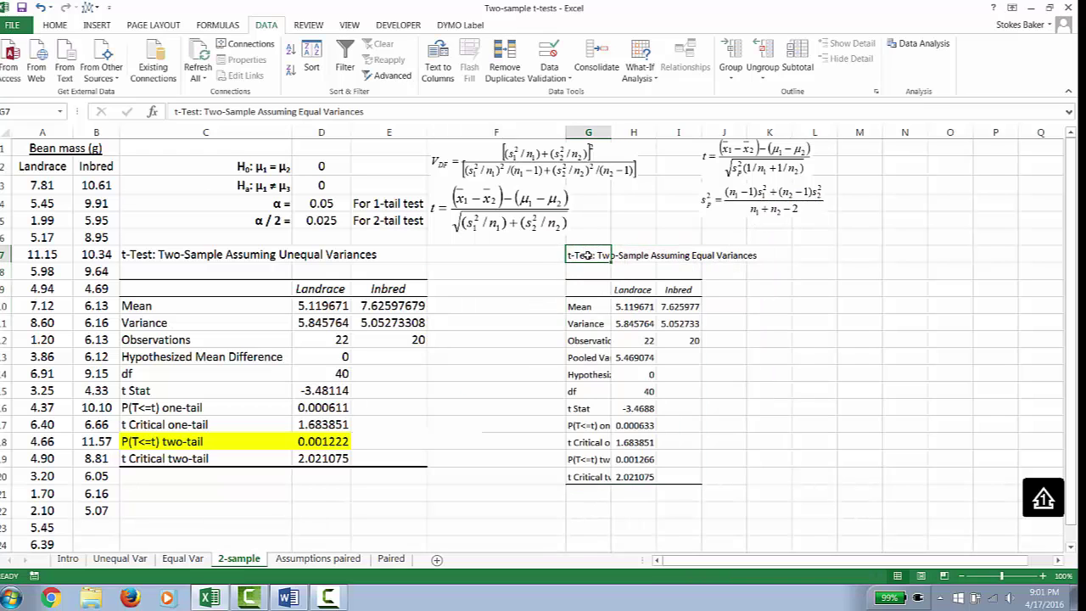
{"action": "mouse_move", "coordinate": [840, 204]}
{"action": "left_mouse_down"}
{"action": "mouse_move", "coordinate": [875, 350]}
{"action": "mouse_move", "coordinate": [865, 415]}
{"action": "mouse_move", "coordinate": [840, 420]}
{"action": "left_mouse_up"}
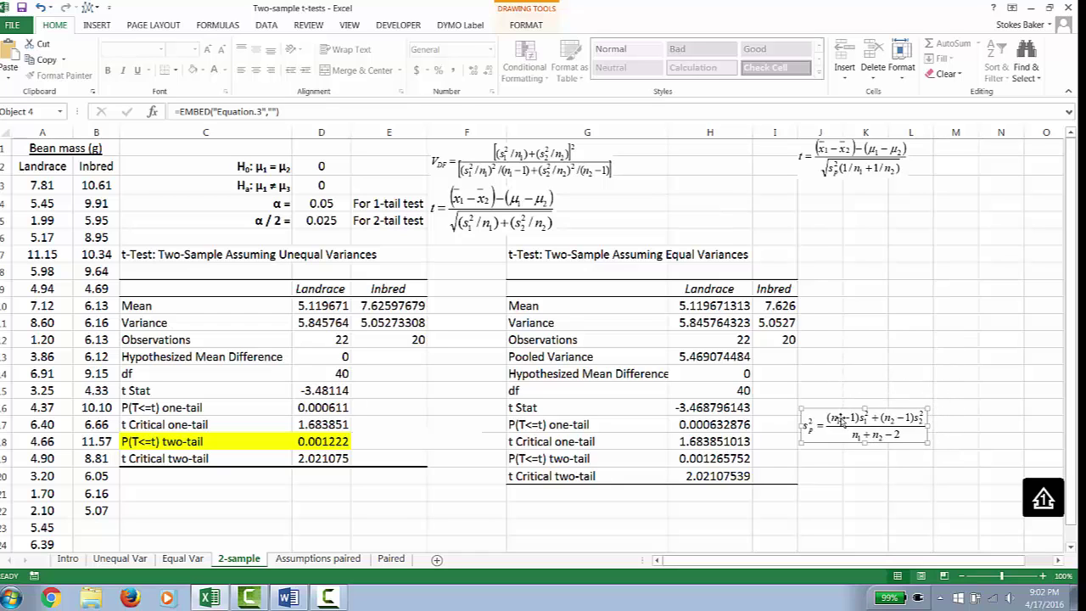
{"action": "left_click_drag", "start_coordinate": [838, 172], "coordinate": [821, 389]}
{"action": "left_click_drag", "start_coordinate": [890, 356], "coordinate": [909, 348]}
{"action": "left_click_drag", "start_coordinate": [875, 419], "coordinate": [855, 410]}
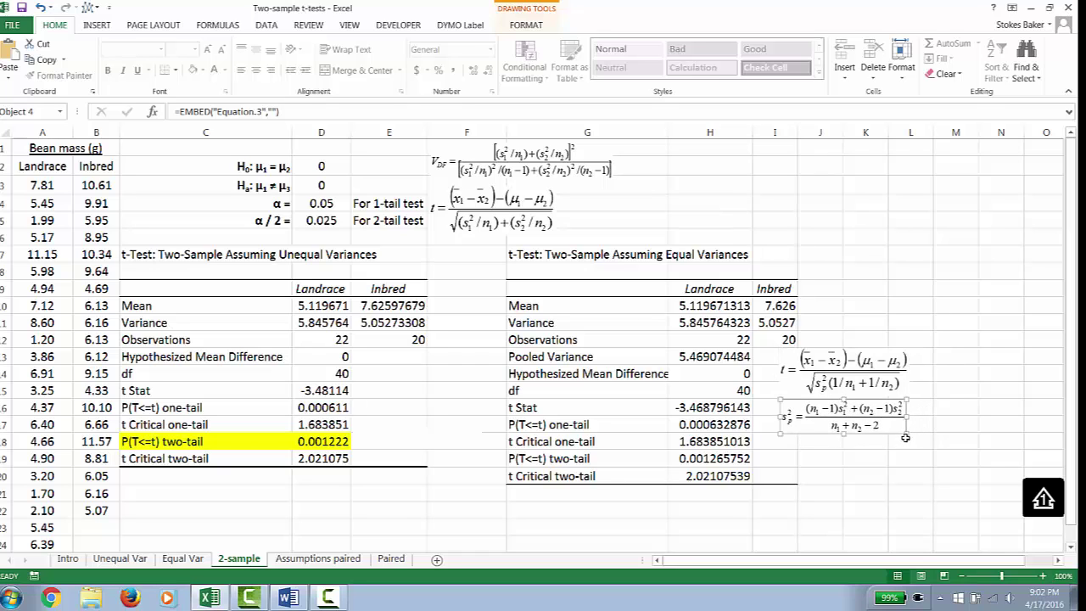
{"action": "left_click_drag", "start_coordinate": [906, 434], "coordinate": [938, 442]}
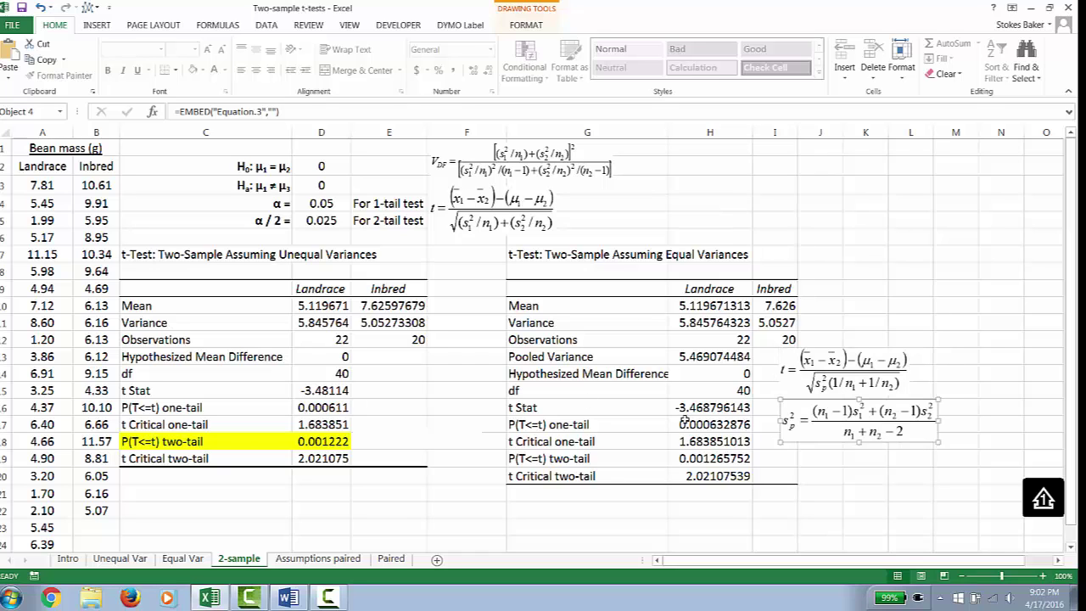
{"action": "left_click", "coordinate": [689, 410]}
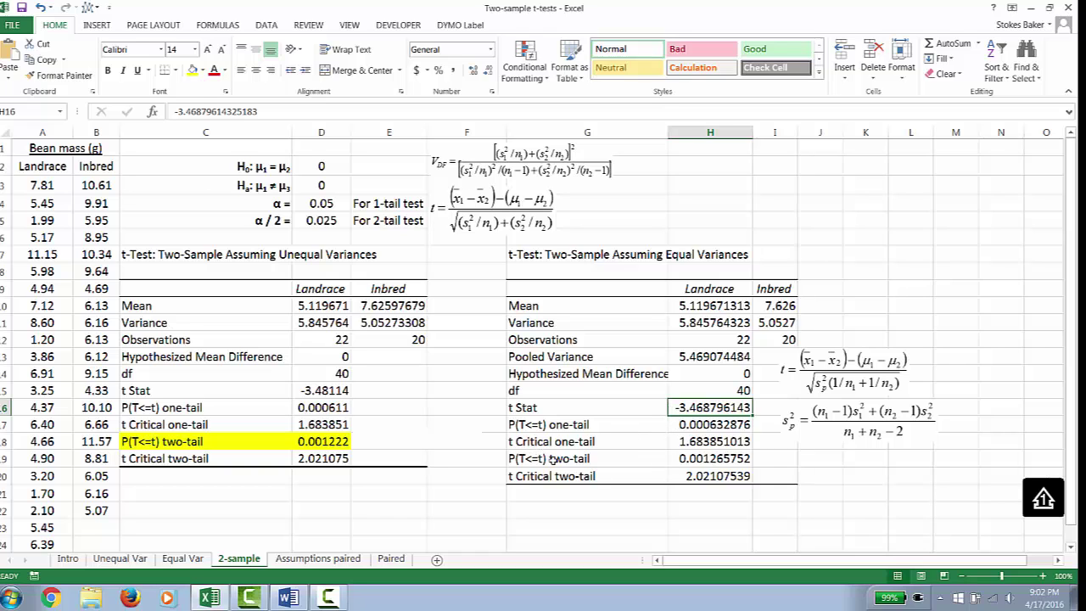
{"action": "left_click_drag", "start_coordinate": [551, 459], "coordinate": [691, 458]}
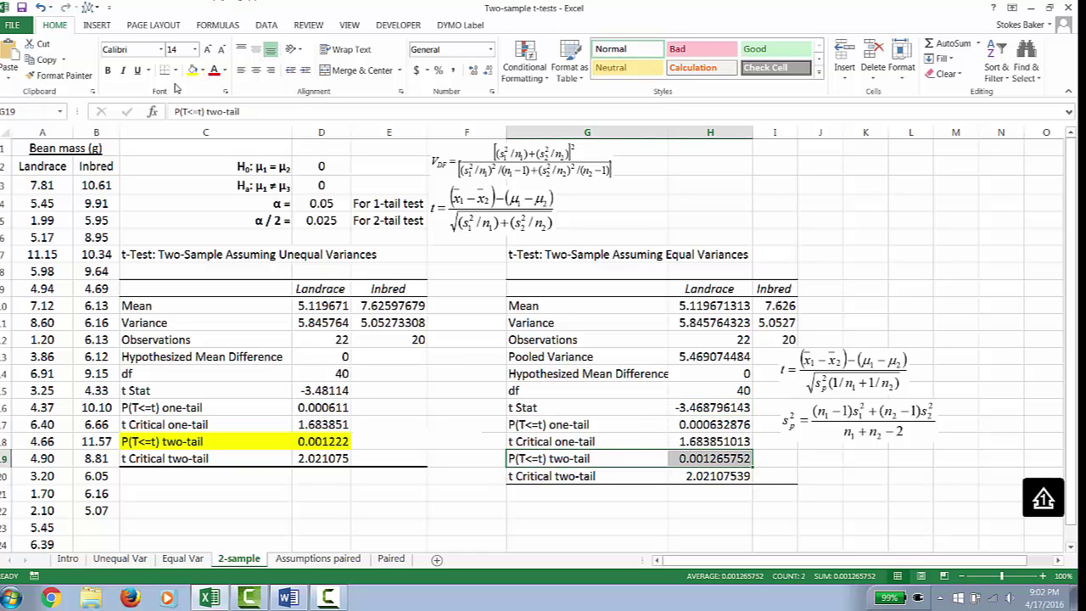
- Fill G19:H19 yellow and type 'p > alpha; Reject null hypothesis' in I19
{"action": "left_click", "coordinate": [193, 71]}
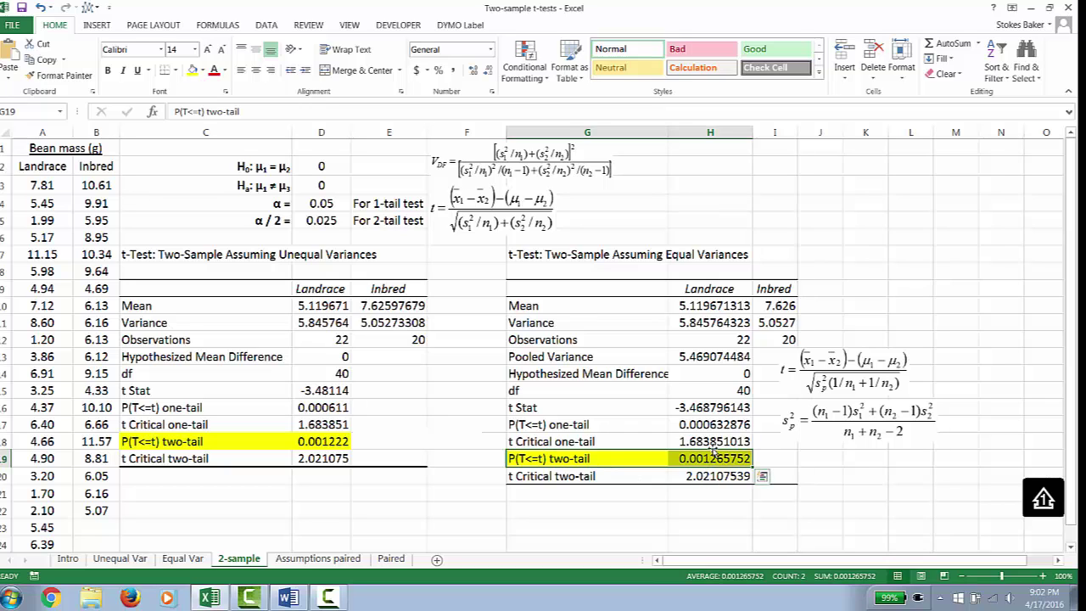
{"action": "left_click", "coordinate": [784, 459]}
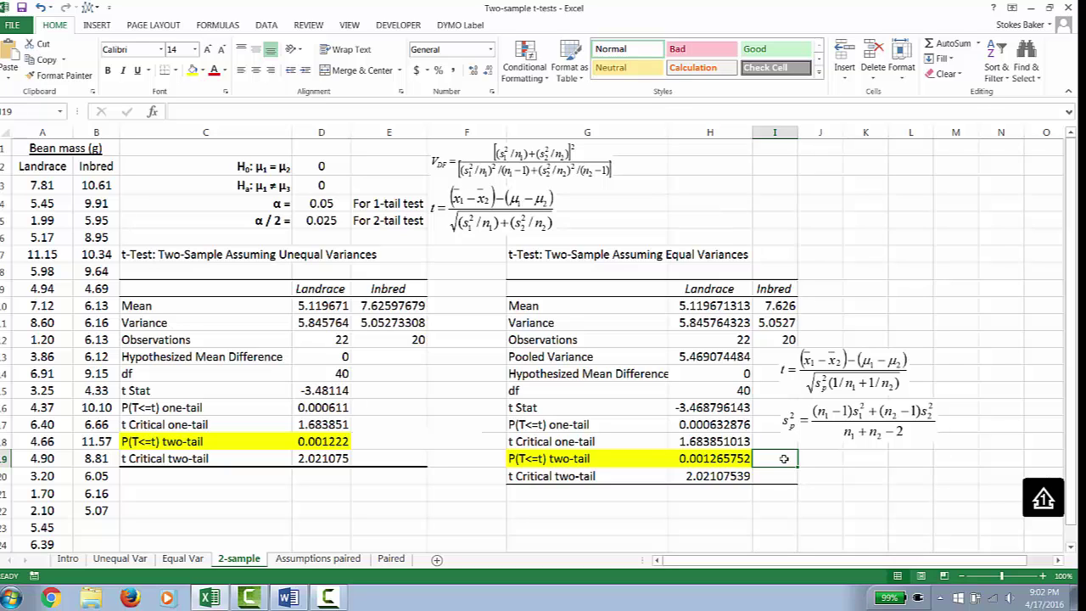
{"action": "type", "text": "R"}
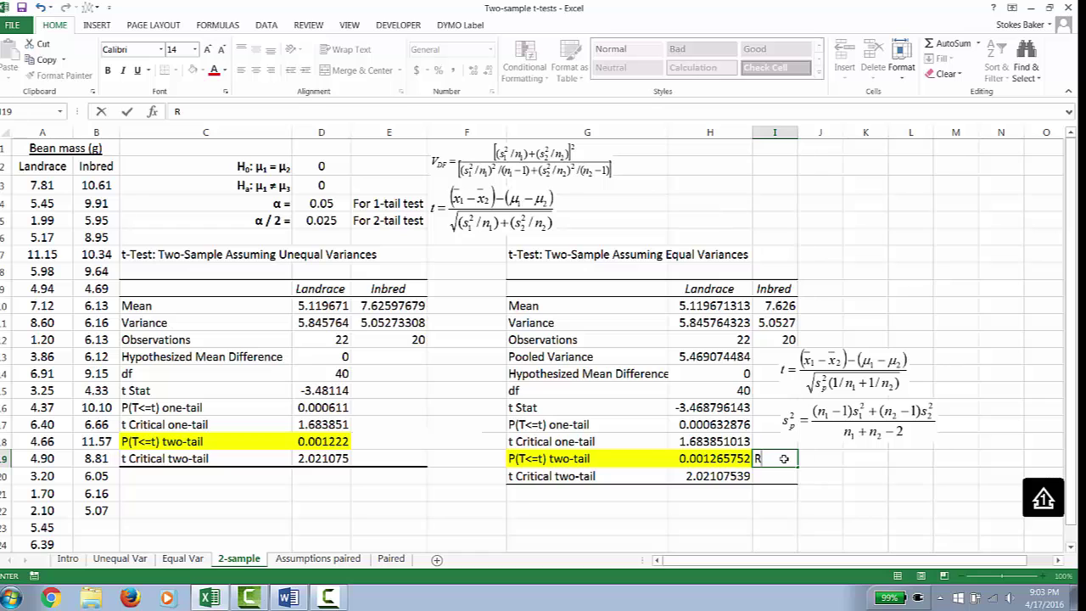
{"action": "key", "text": "BackSpace"}
{"action": "type", "text": "p > alpha; Reject null hypothesis"}
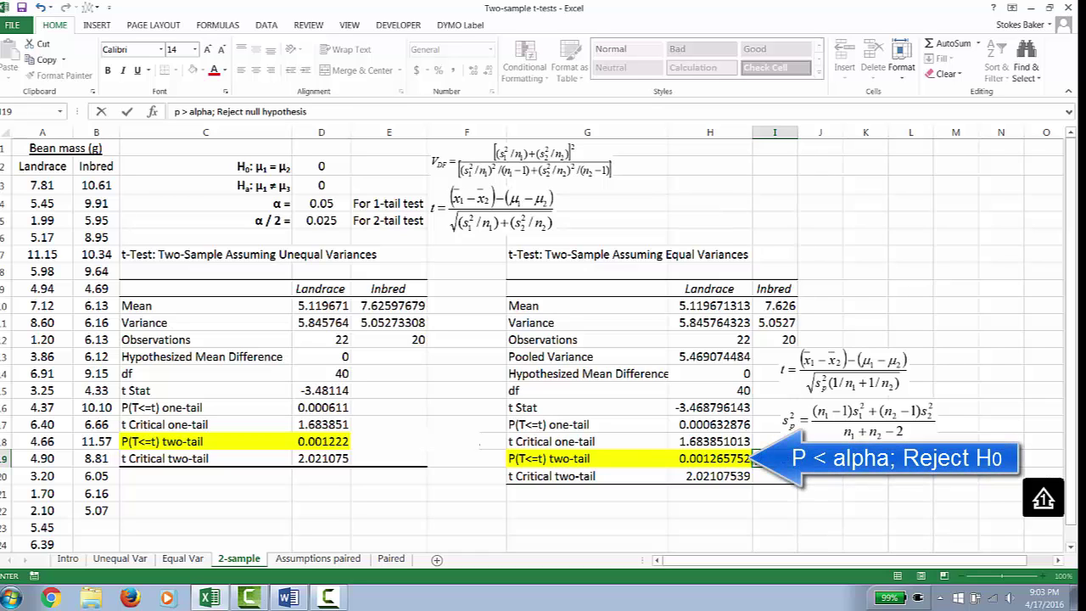
{"action": "left_click", "coordinate": [276, 513]}
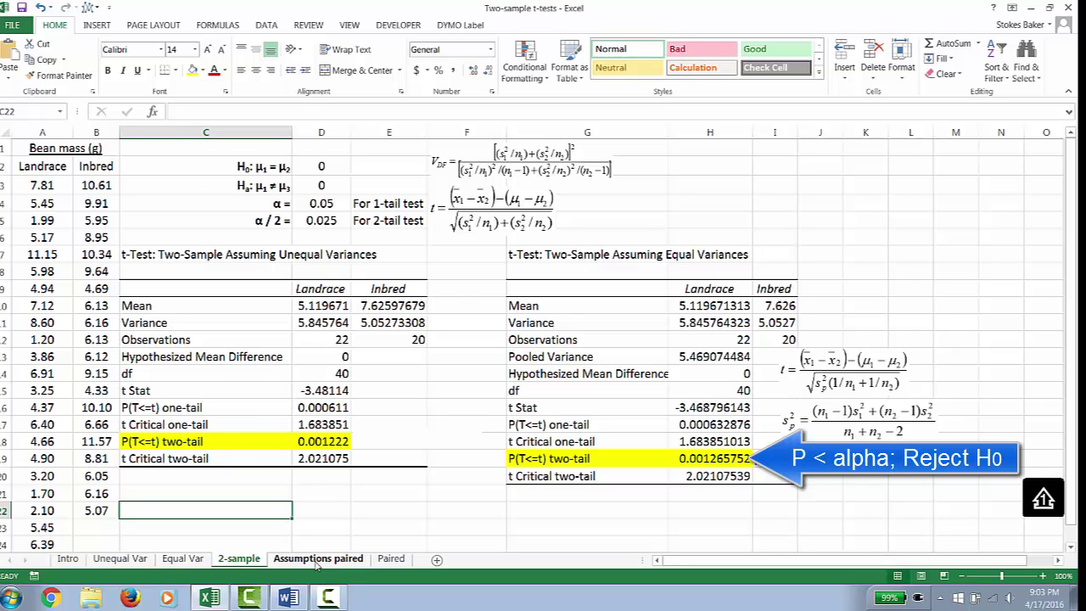
- Glance at the Assumptions paired sheet, then show the Paired sheet and select the ID numbers
{"action": "left_click", "coordinate": [317, 562]}
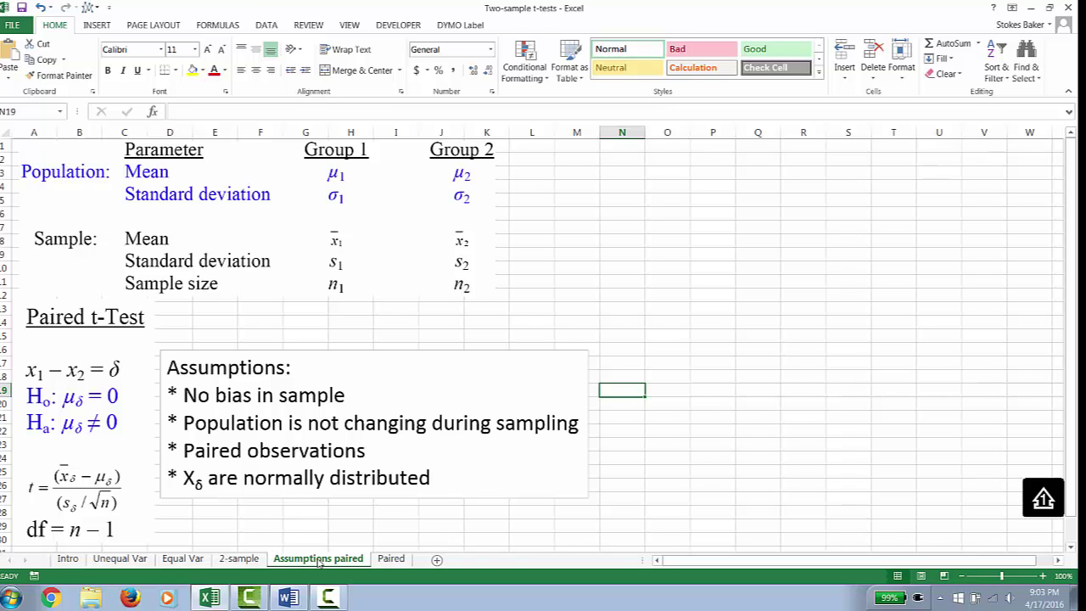
{"action": "left_click", "coordinate": [391, 560]}
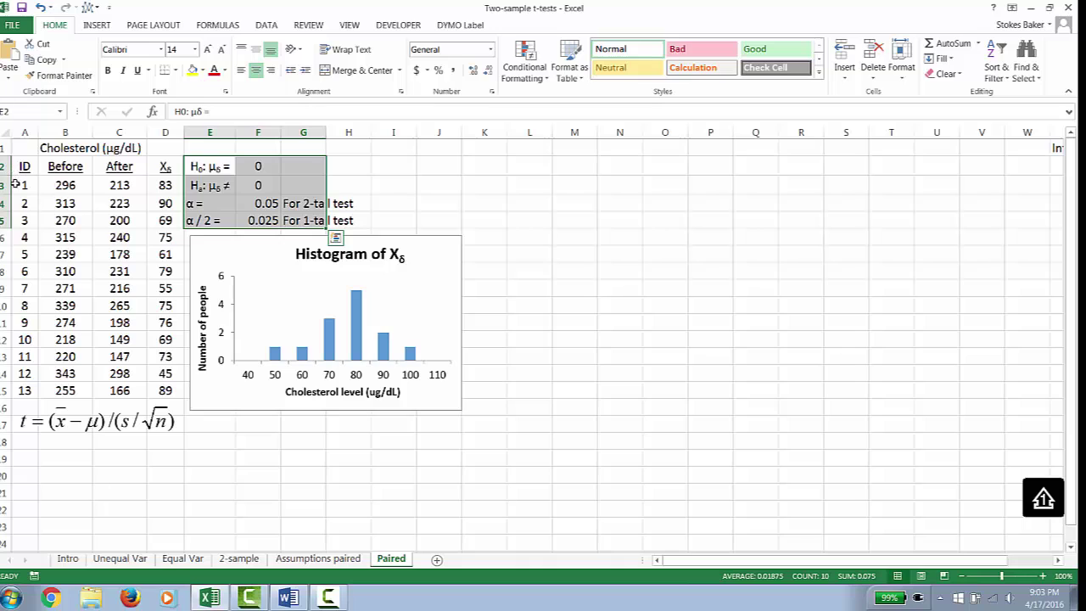
{"action": "left_click_drag", "start_coordinate": [22, 184], "coordinate": [25, 390]}
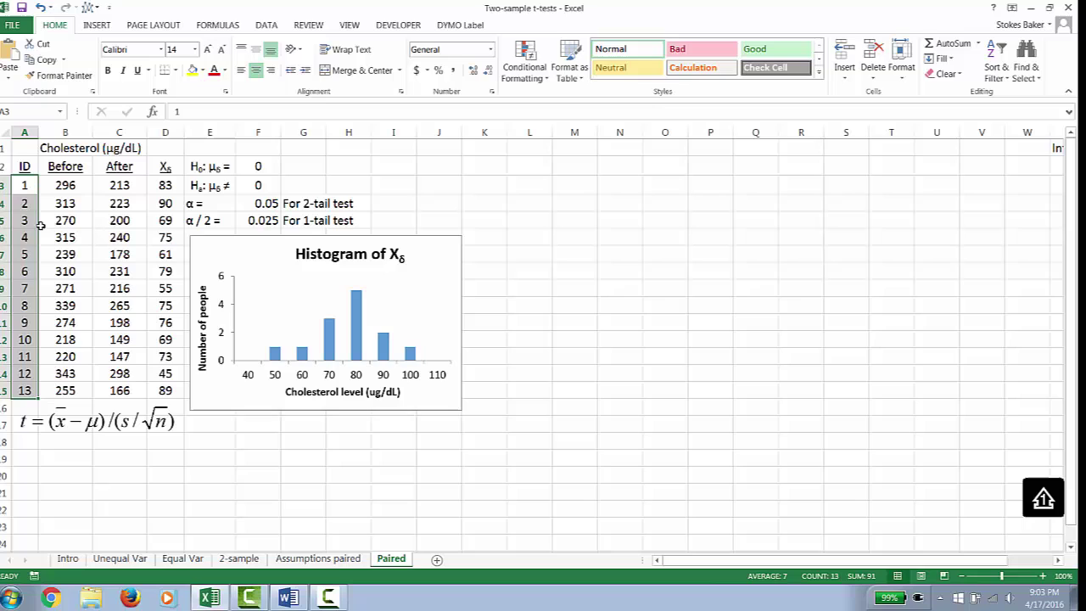
- Inspect the first four Before and After cholesterol values, then return to Assumptions paired
{"action": "left_click", "coordinate": [65, 184]}
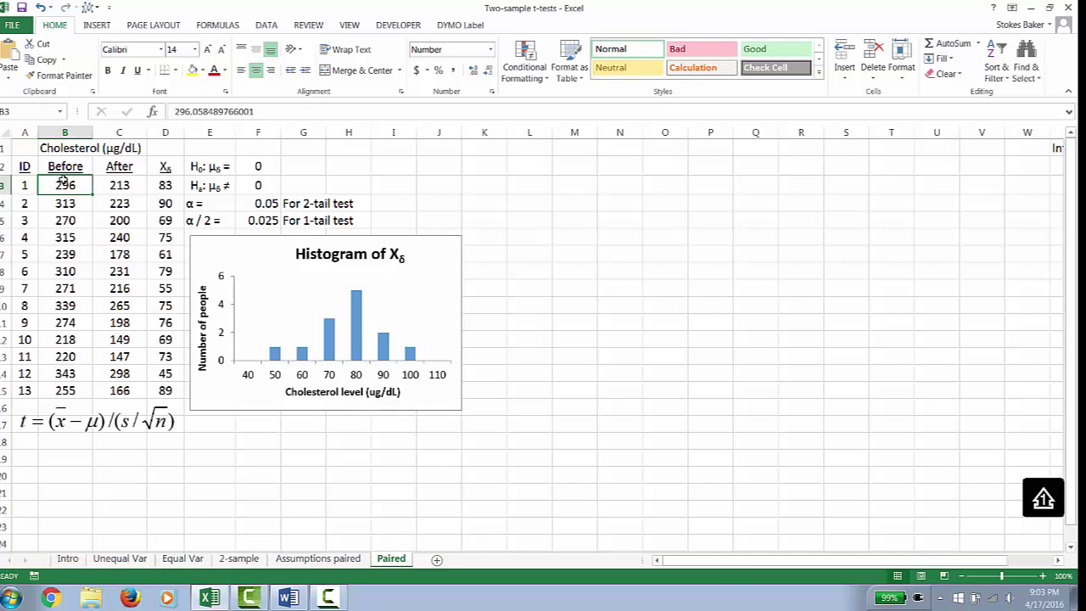
{"action": "left_click", "coordinate": [124, 184]}
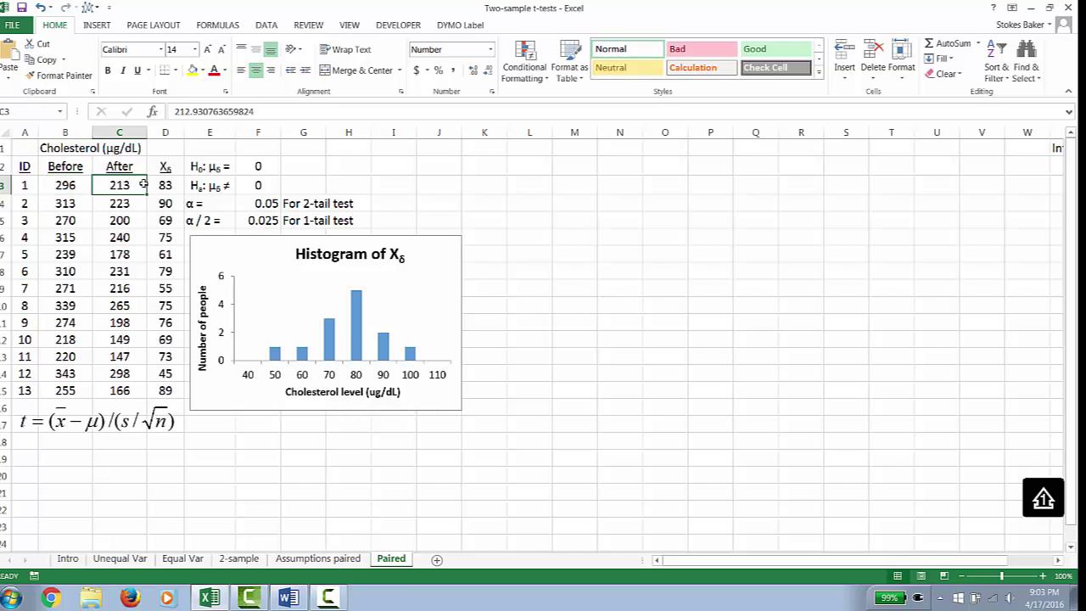
{"action": "left_click", "coordinate": [64, 202]}
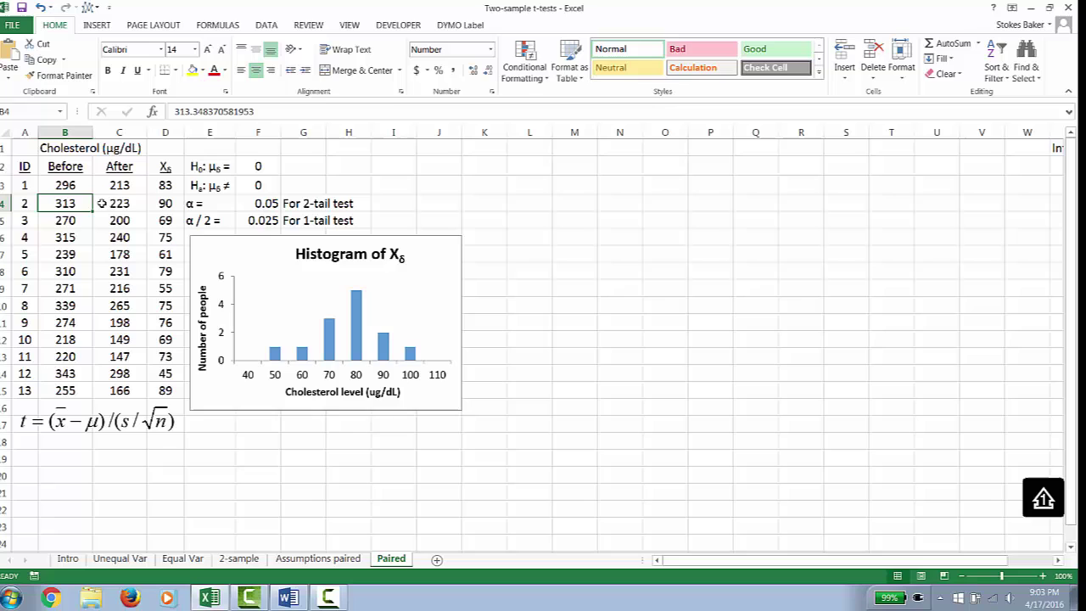
{"action": "left_click", "coordinate": [128, 203]}
{"action": "left_click", "coordinate": [59, 220]}
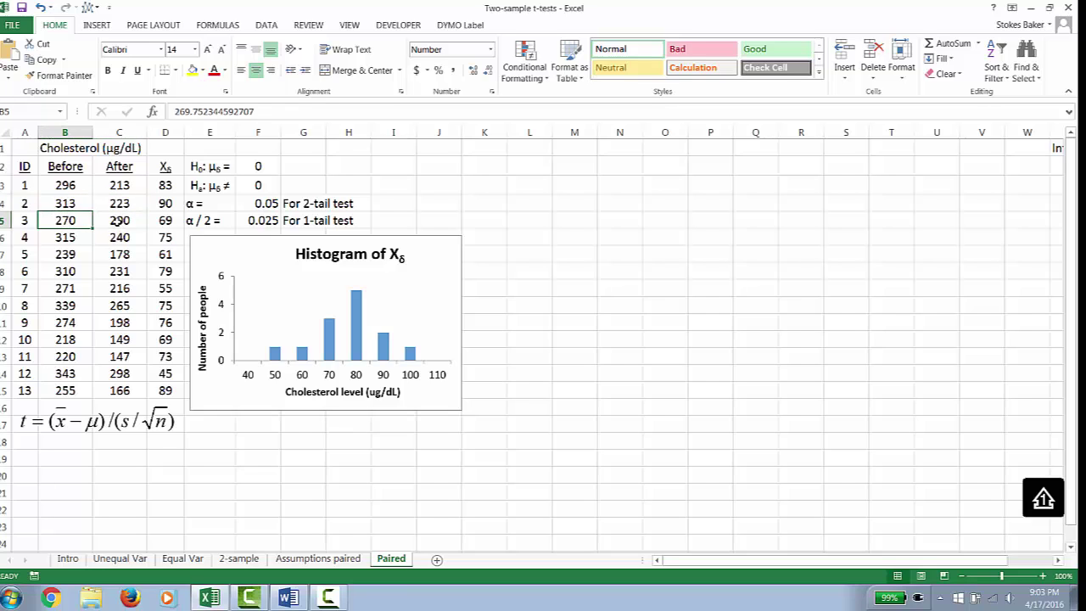
{"action": "left_click", "coordinate": [117, 222]}
{"action": "left_click", "coordinate": [66, 235]}
{"action": "left_click", "coordinate": [127, 233]}
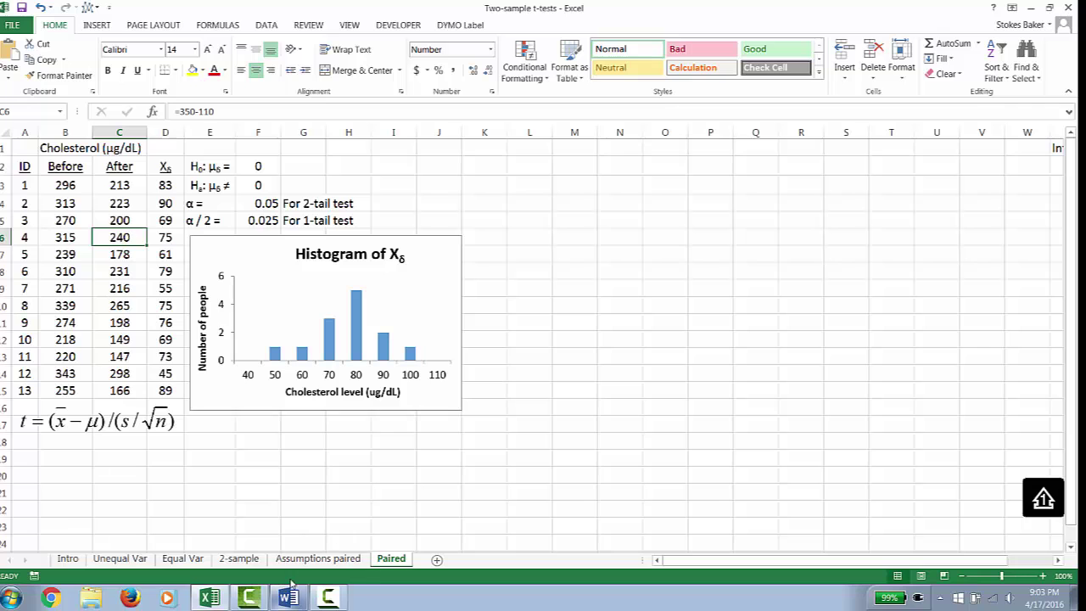
{"action": "left_click", "coordinate": [318, 558]}
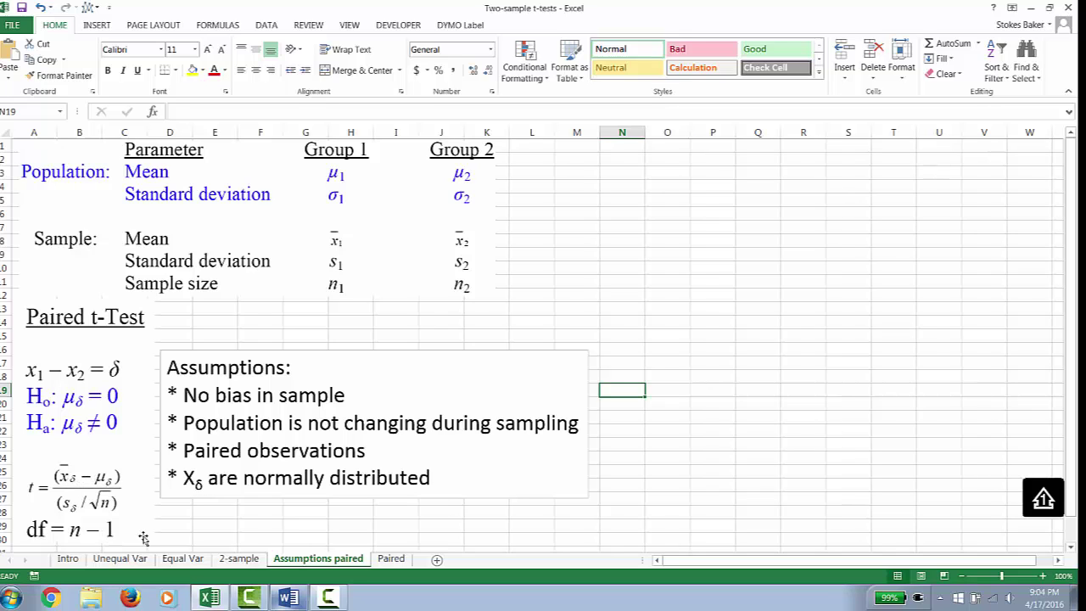
- On the Paired sheet, fill the Xδ column D2:D15 yellow, header through last value
{"action": "left_click", "coordinate": [390, 559]}
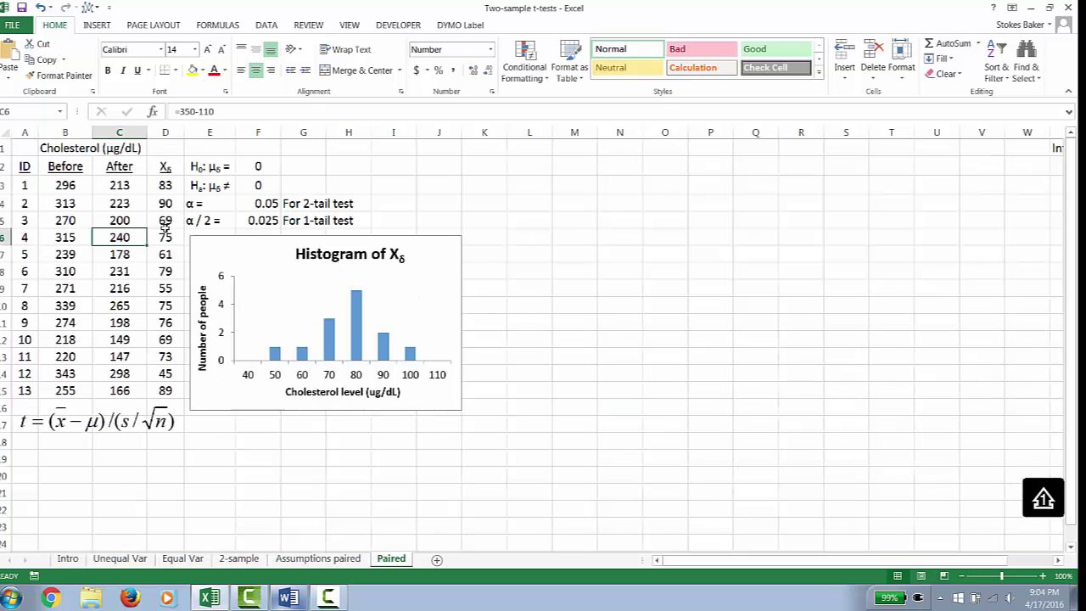
{"action": "left_click", "coordinate": [67, 185]}
{"action": "left_click_drag", "start_coordinate": [66, 185], "coordinate": [133, 215]}
{"action": "left_click", "coordinate": [90, 219]}
{"action": "left_click_drag", "start_coordinate": [166, 180], "coordinate": [173, 392]}
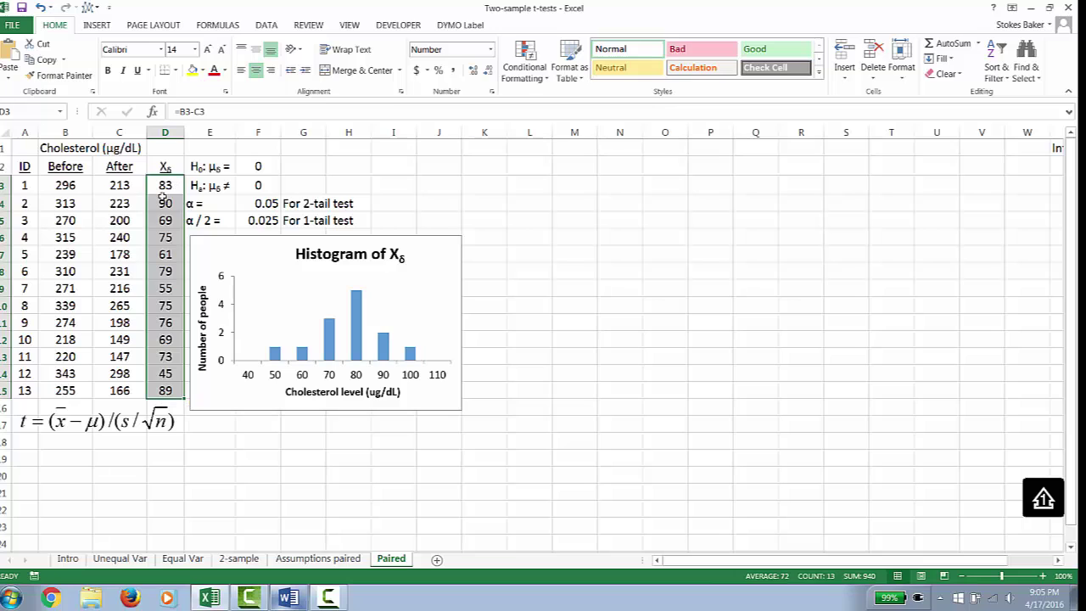
{"action": "left_click_drag", "start_coordinate": [171, 167], "coordinate": [174, 391]}
{"action": "left_click", "coordinate": [192, 69]}
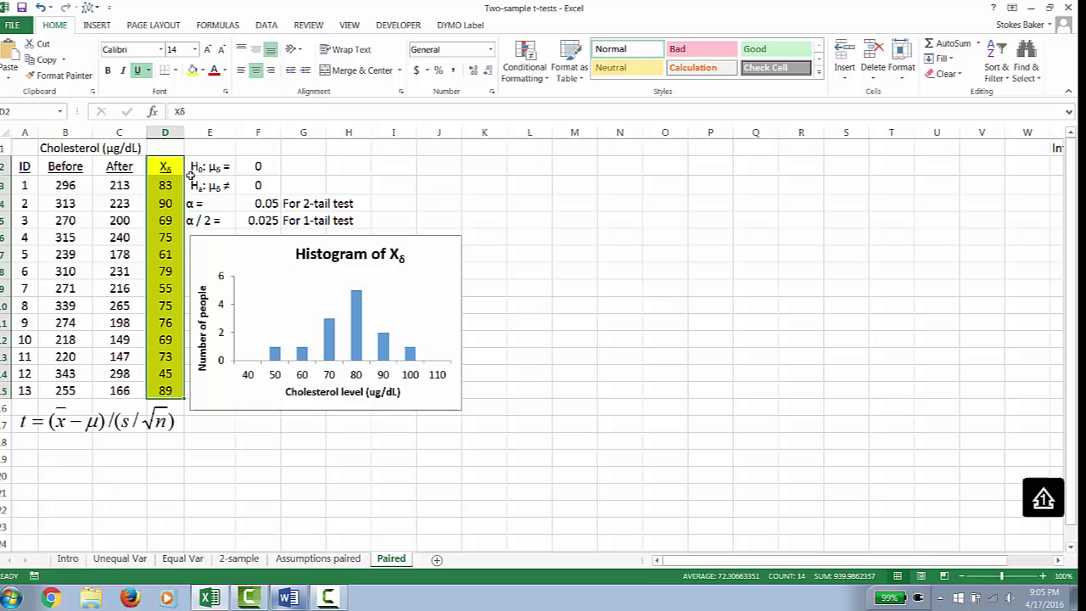
{"action": "left_click", "coordinate": [99, 475]}
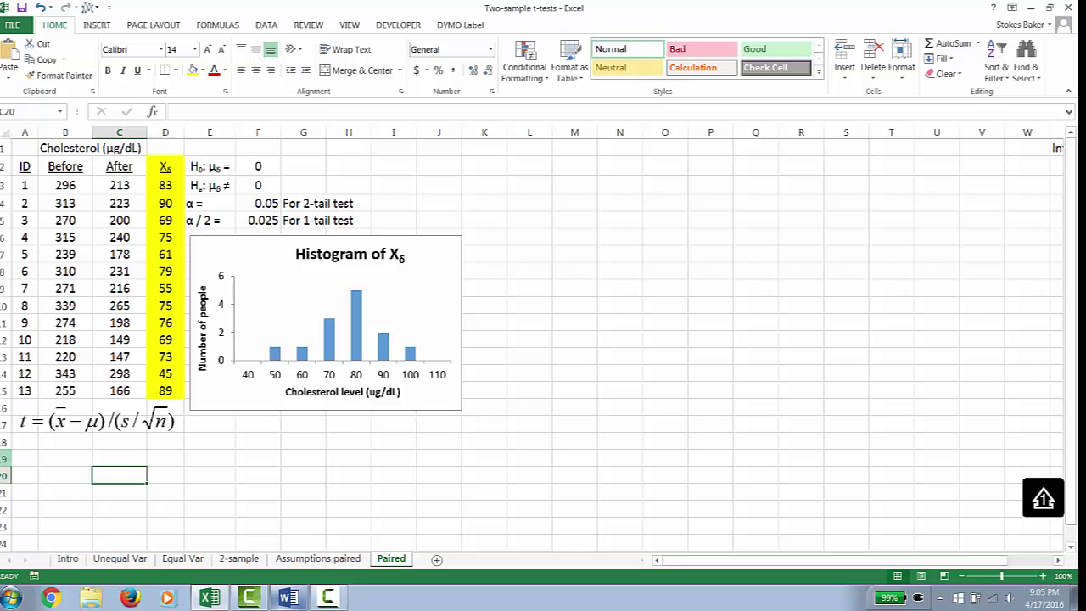
- Drag the Xδ histogram chart right over columns O–U, clear of the cholesterol data
{"action": "left_click", "coordinate": [287, 559]}
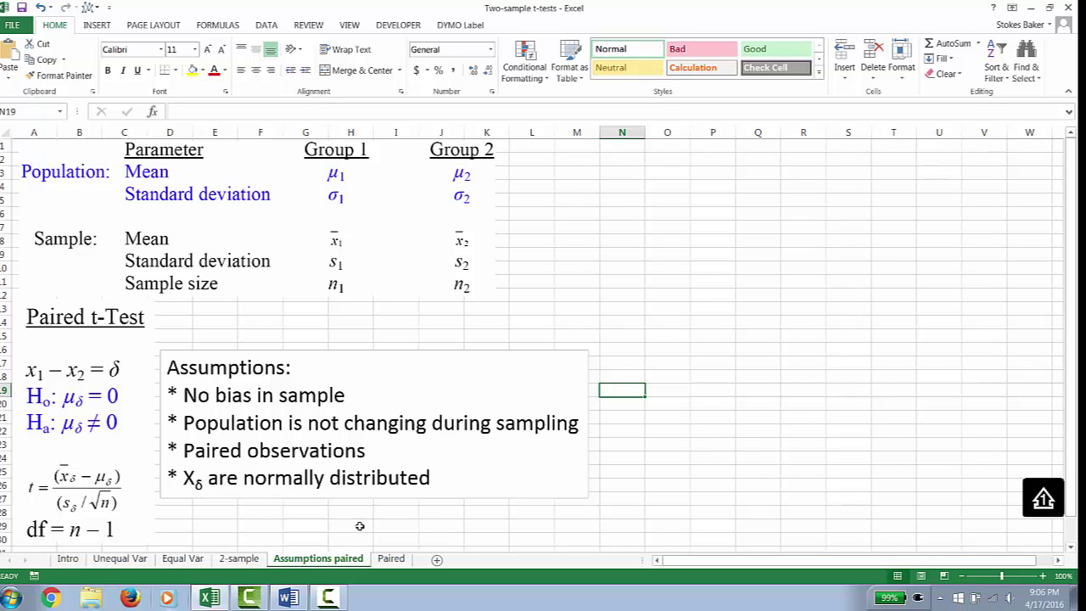
{"action": "left_click", "coordinate": [390, 558]}
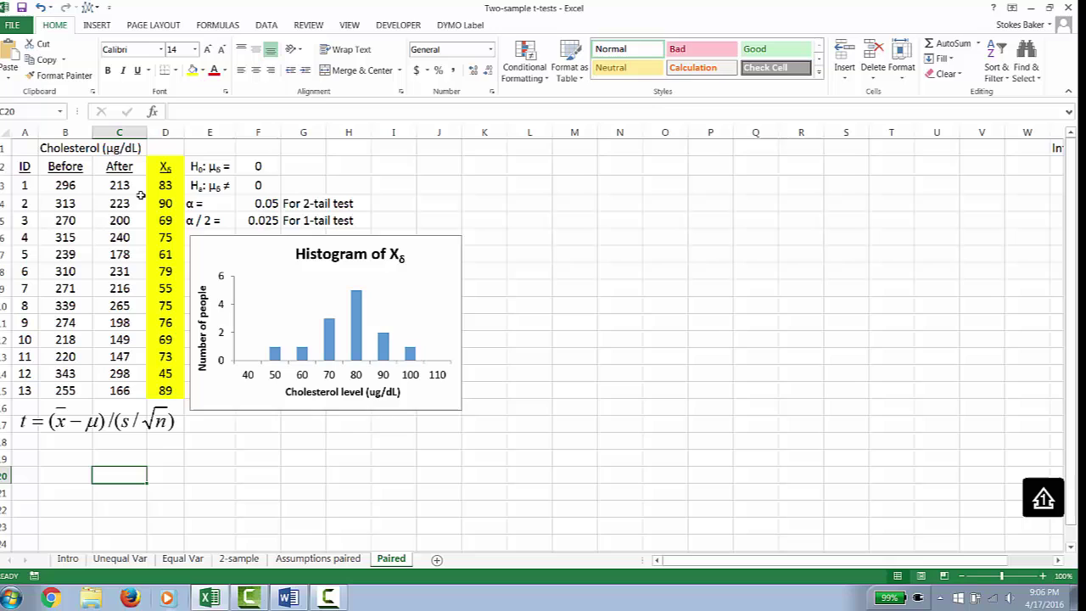
{"action": "left_click_drag", "start_coordinate": [166, 166], "coordinate": [182, 392]}
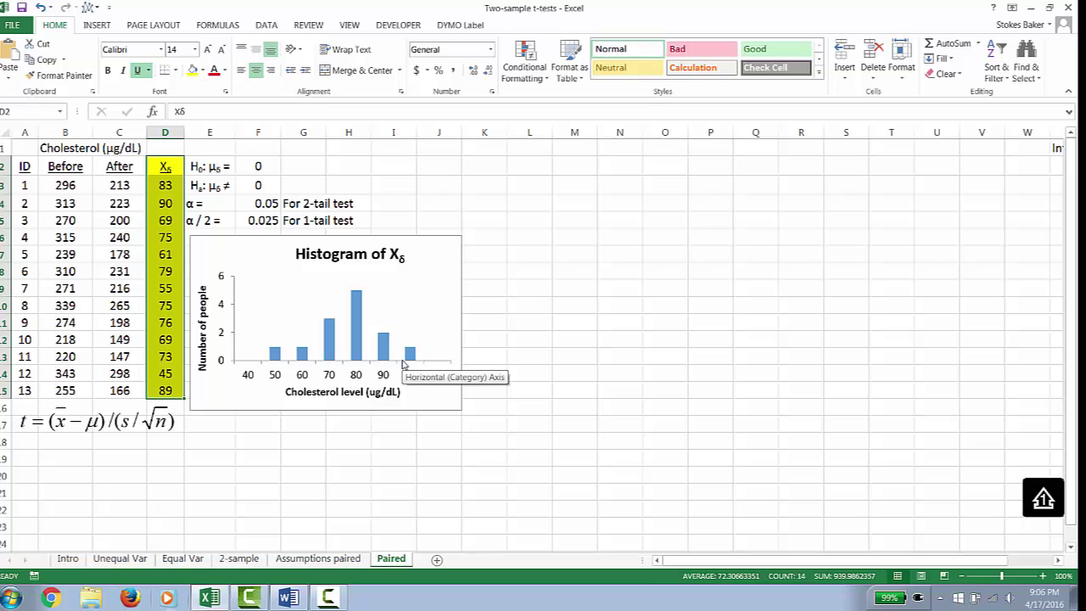
{"action": "mouse_move", "coordinate": [225, 247]}
{"action": "left_mouse_down"}
{"action": "mouse_move", "coordinate": [511, 213]}
{"action": "mouse_move", "coordinate": [735, 154]}
{"action": "left_mouse_up"}
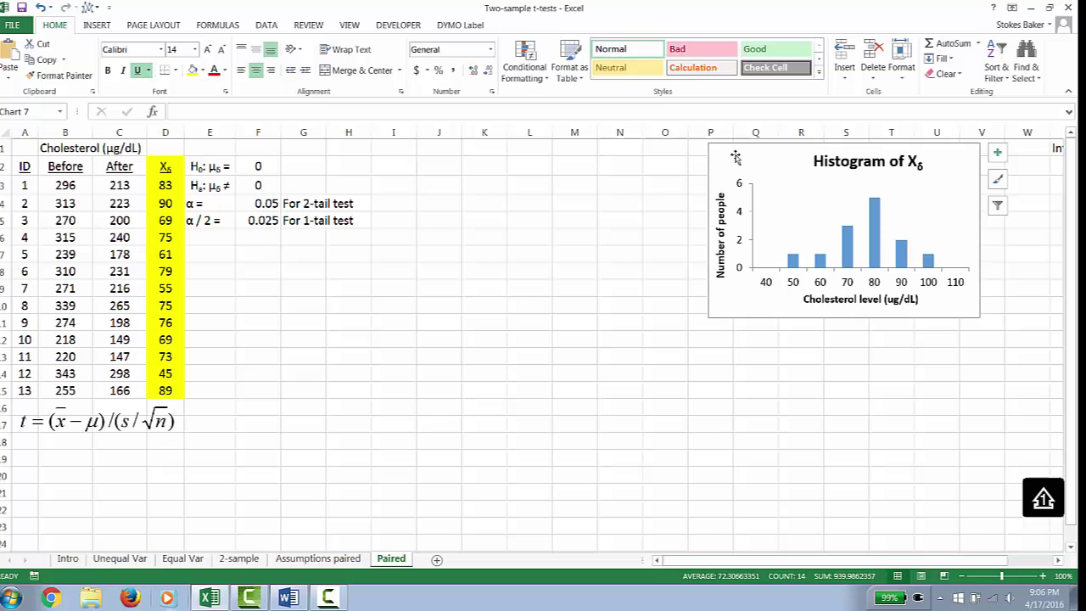
- Choose t-Test: Paired Two Sample for Means from the Data Analysis tools
{"action": "left_click", "coordinate": [266, 25]}
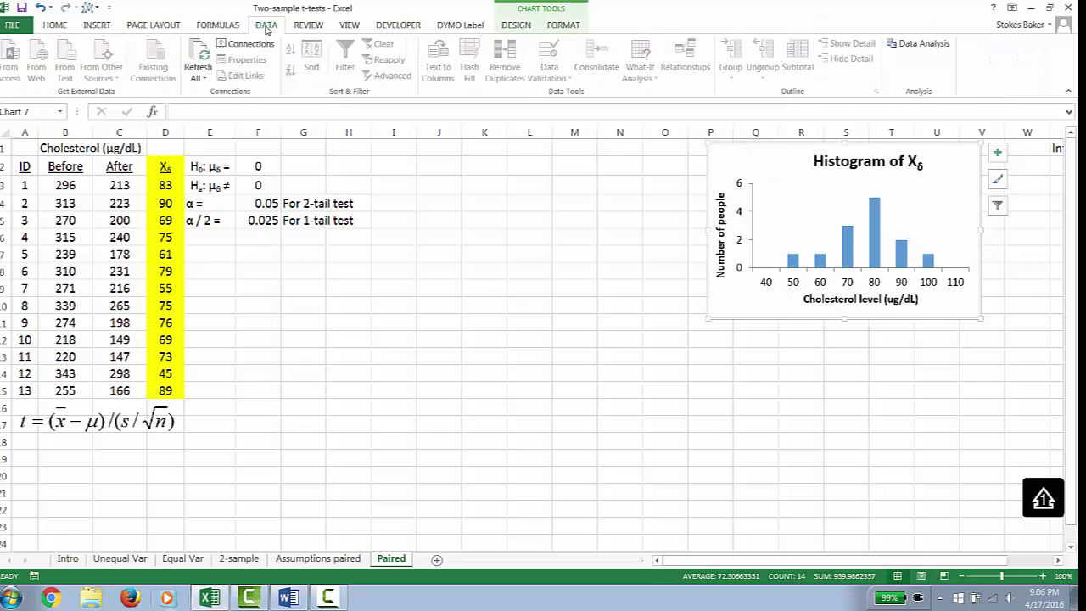
{"action": "left_click", "coordinate": [923, 43]}
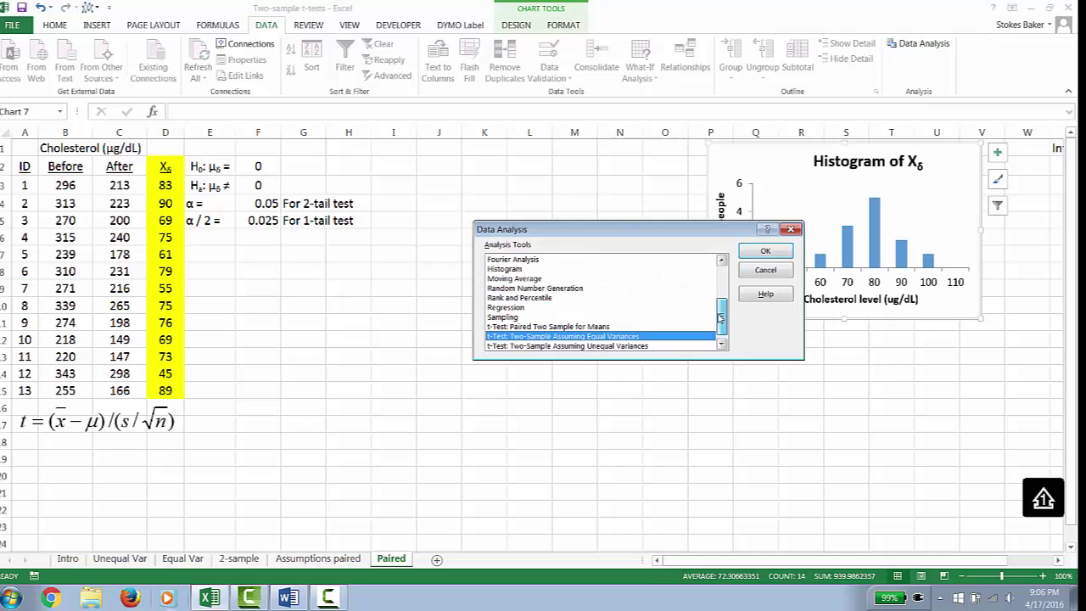
{"action": "scroll", "coordinate": [598, 339], "scroll_direction": "down", "scroll_amount": 1}
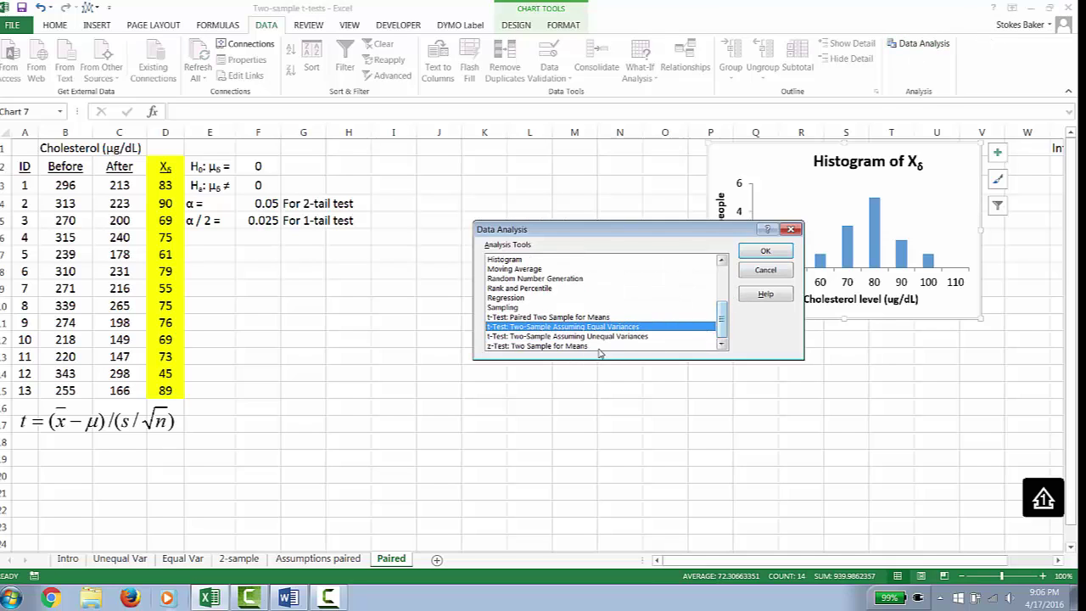
{"action": "left_click", "coordinate": [526, 317]}
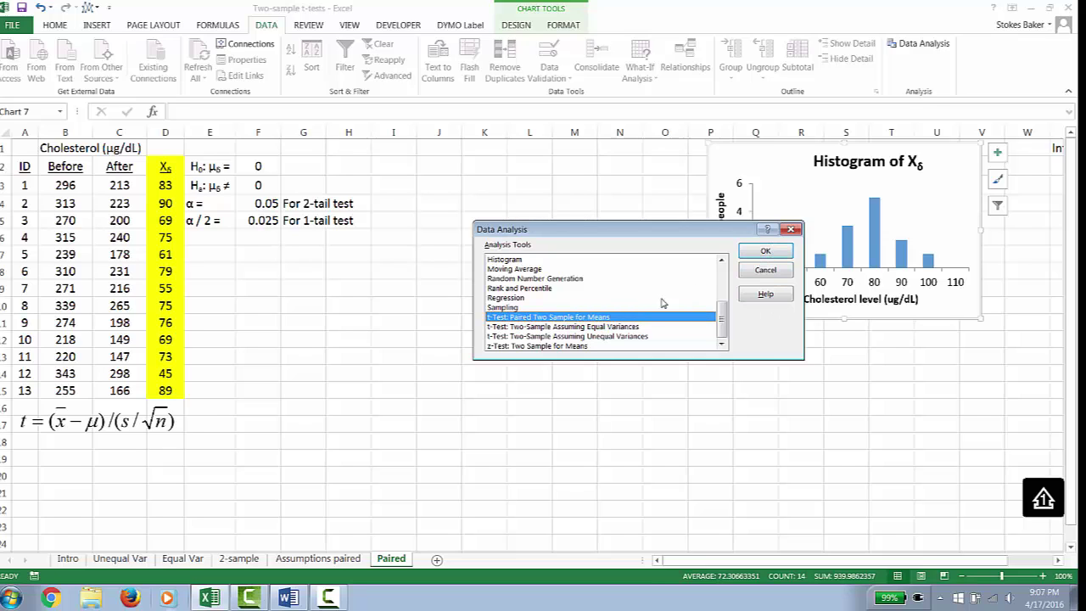
{"action": "left_click", "coordinate": [763, 255]}
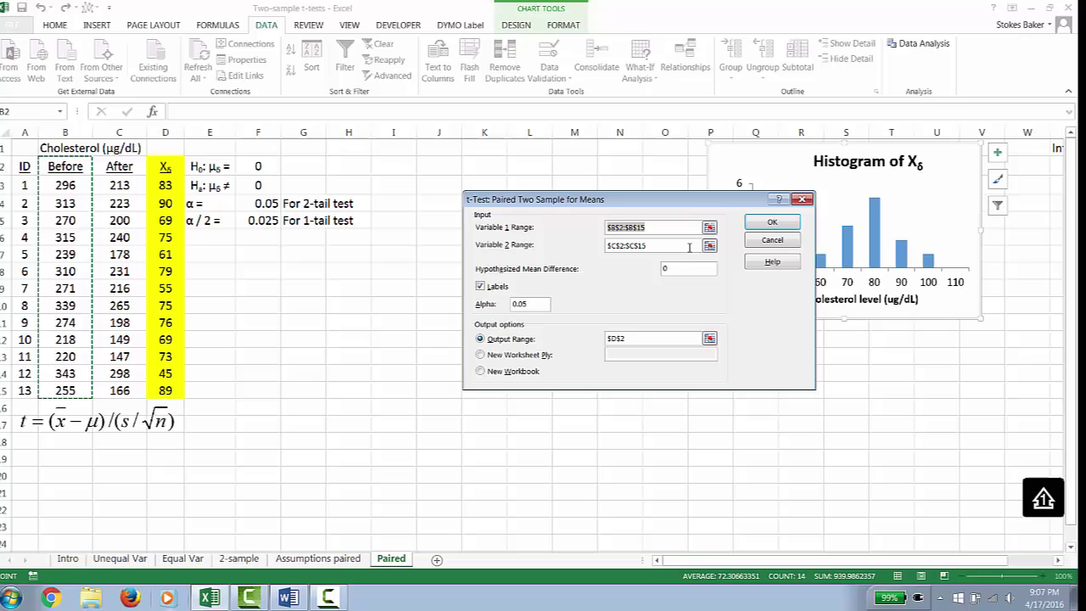
- Set variable 1 to Before B2:B15 and variable 2 to After C2:C15
{"action": "left_click", "coordinate": [709, 228]}
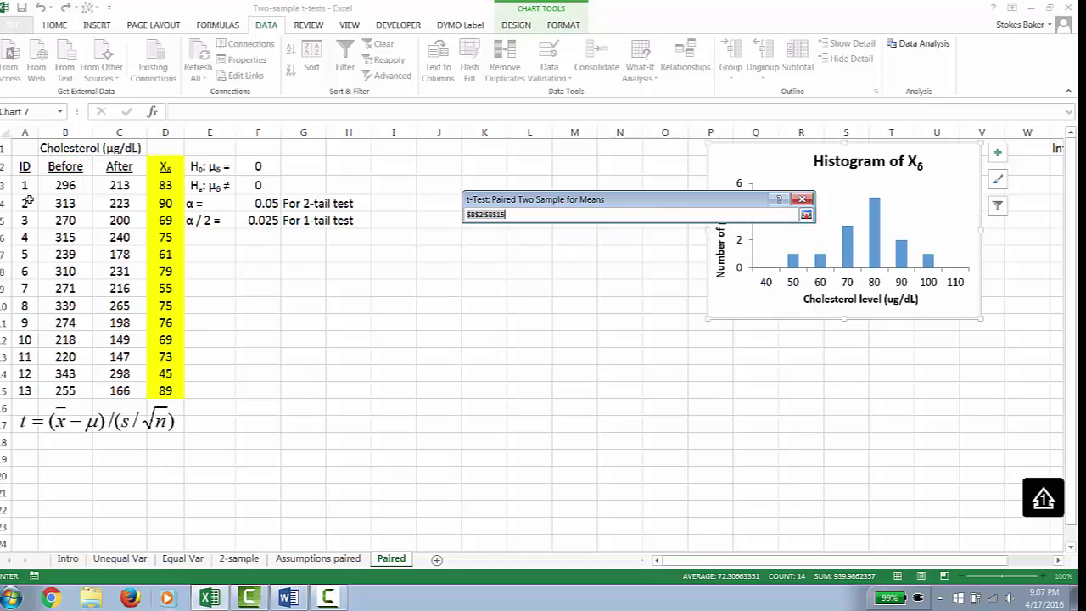
{"action": "left_click_drag", "start_coordinate": [65, 166], "coordinate": [66, 391]}
{"action": "left_click", "coordinate": [806, 217]}
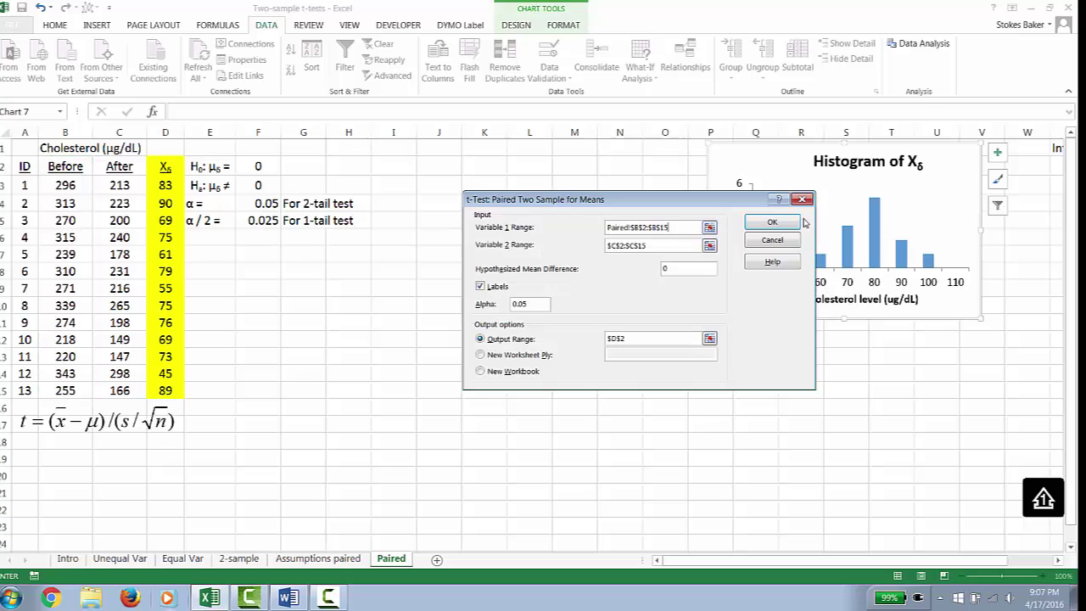
{"action": "left_click", "coordinate": [709, 248]}
{"action": "left_click_drag", "start_coordinate": [110, 167], "coordinate": [132, 390]}
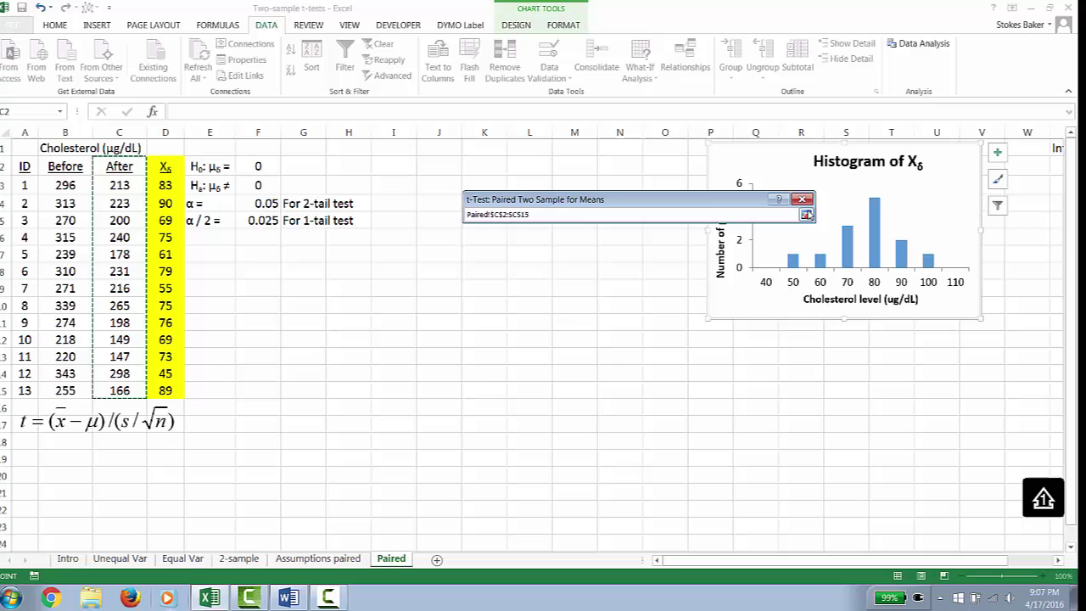
{"action": "left_click", "coordinate": [805, 215]}
{"action": "double_click", "coordinate": [683, 267]}
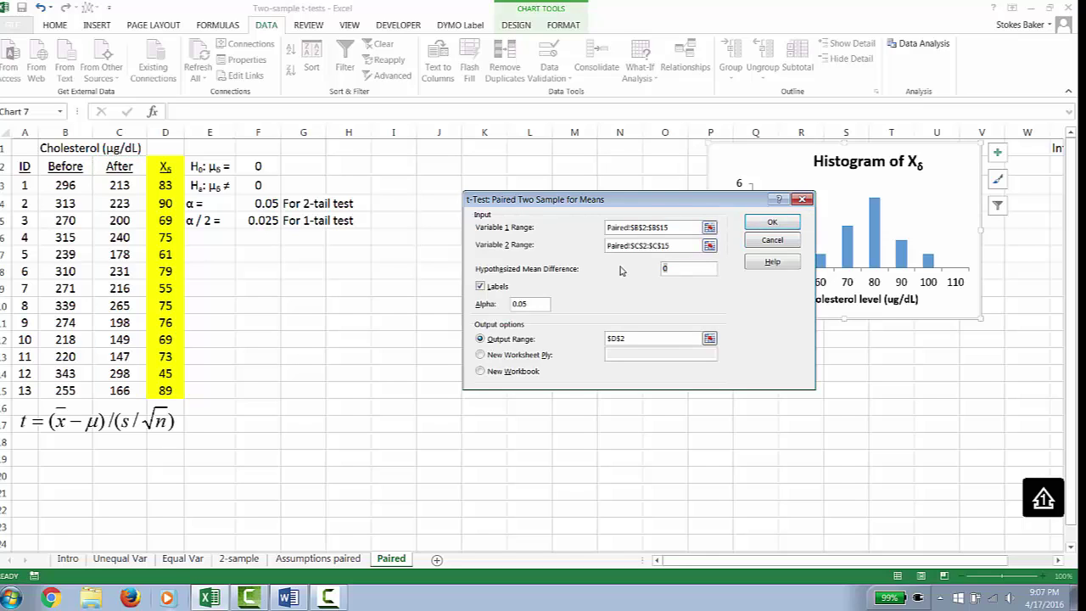
{"action": "left_click", "coordinate": [480, 287]}
- Set the output range to cell E7 and run the paired t-test
{"action": "left_click", "coordinate": [711, 339]}
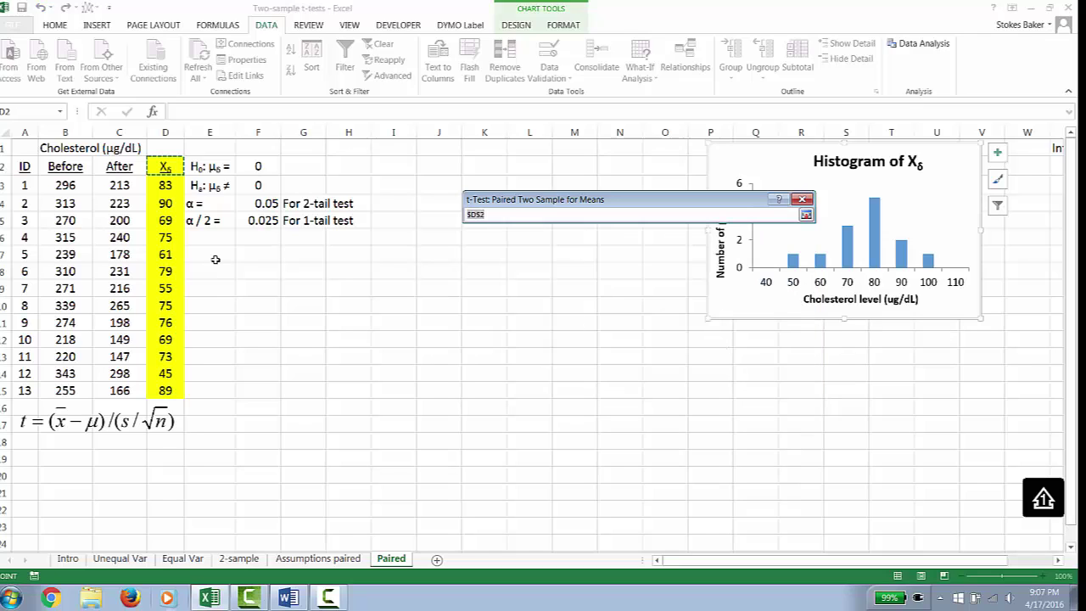
{"action": "left_click", "coordinate": [261, 252]}
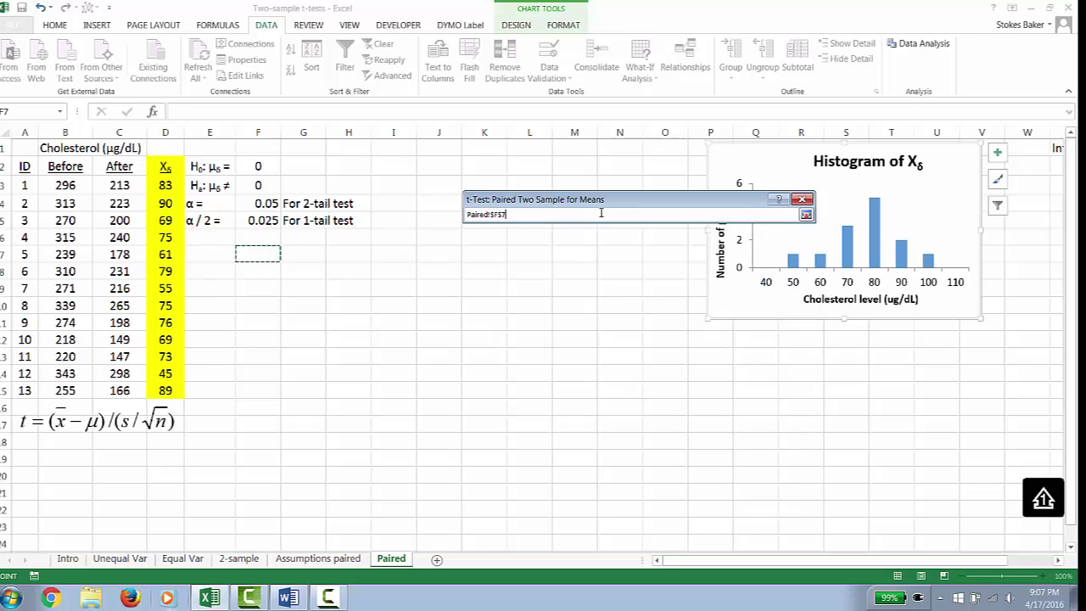
{"action": "left_click", "coordinate": [202, 251]}
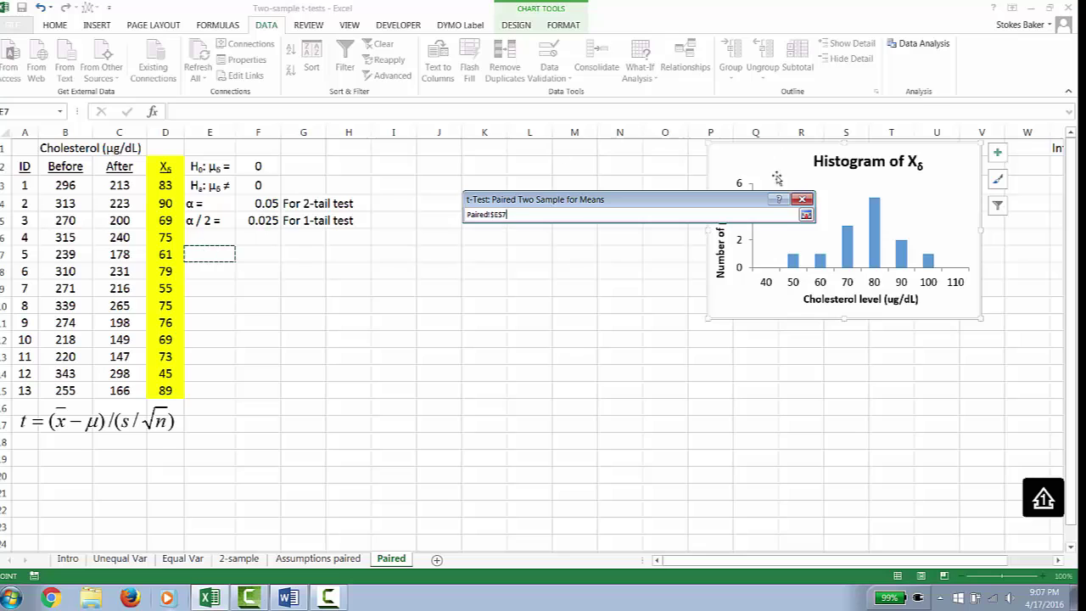
{"action": "left_click", "coordinate": [805, 214]}
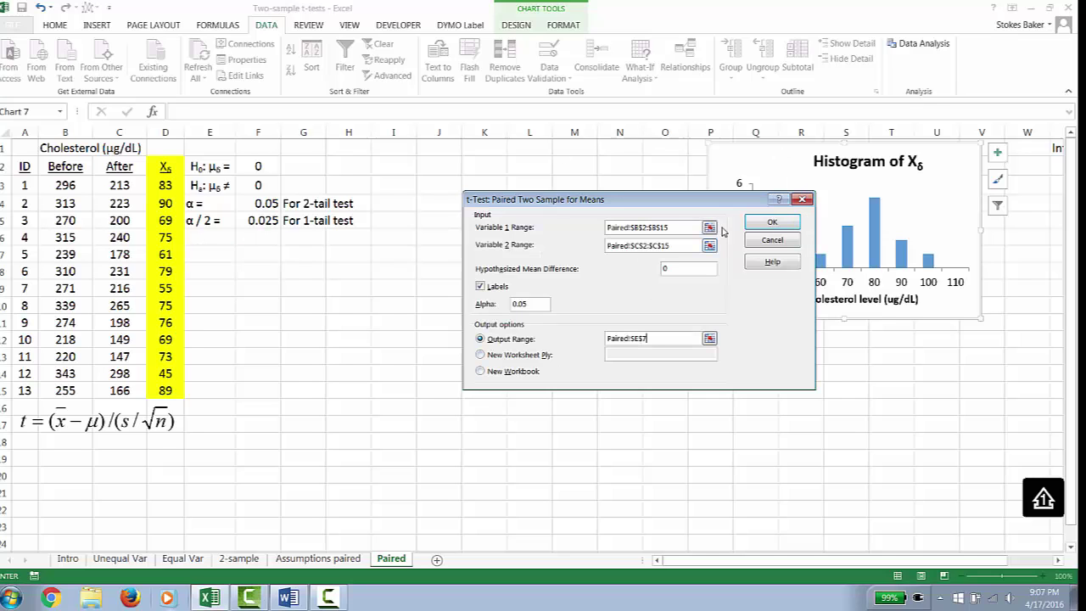
{"action": "left_click", "coordinate": [772, 222]}
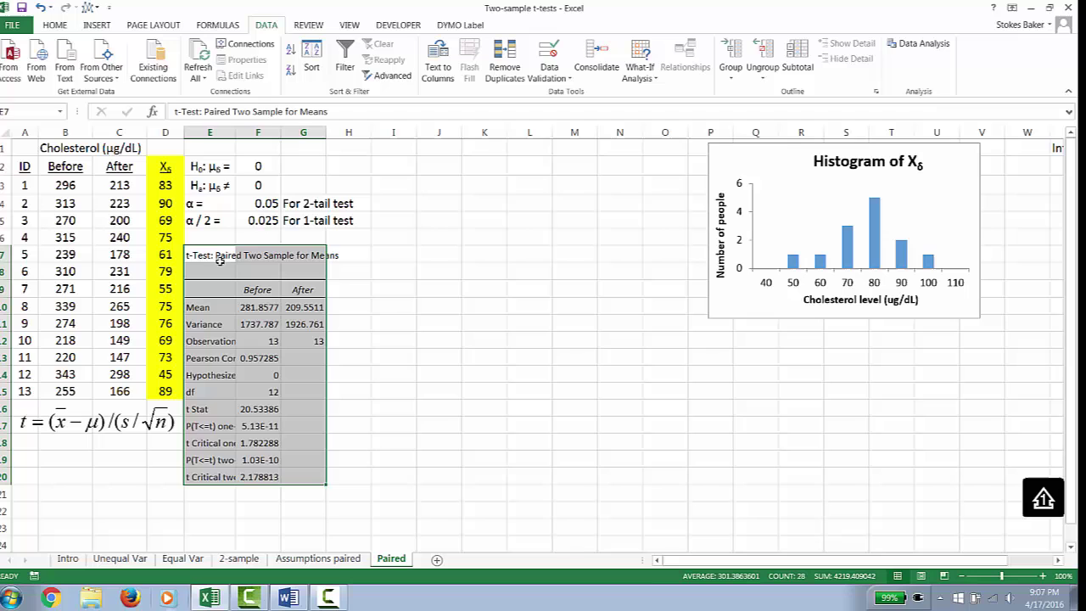
- Highlight the two-tail P row E19:F19 in yellow fill
{"action": "left_click", "coordinate": [54, 25]}
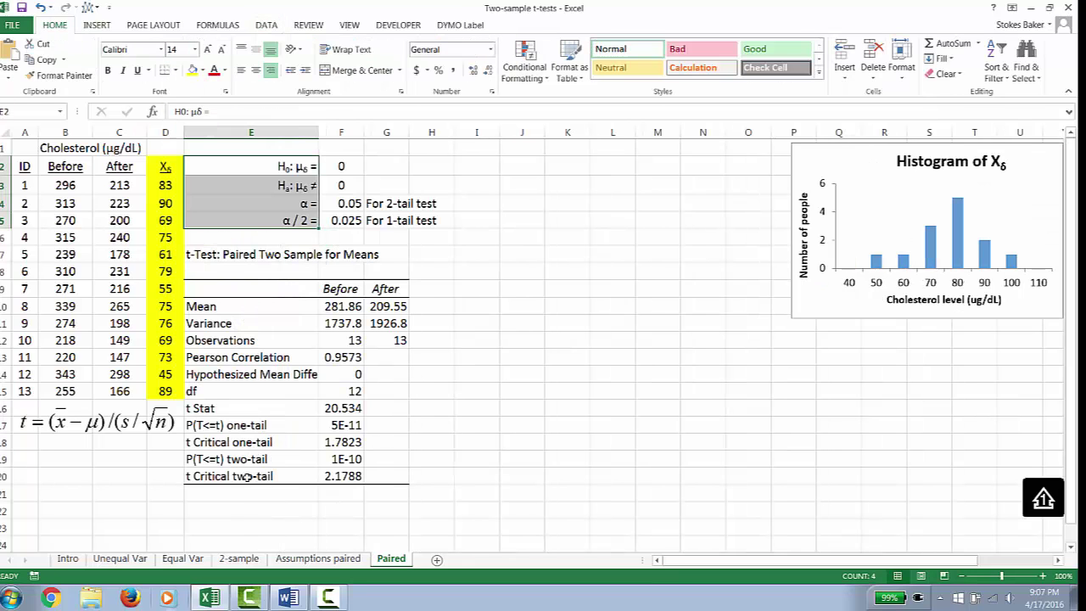
{"action": "left_click_drag", "start_coordinate": [206, 461], "coordinate": [347, 459]}
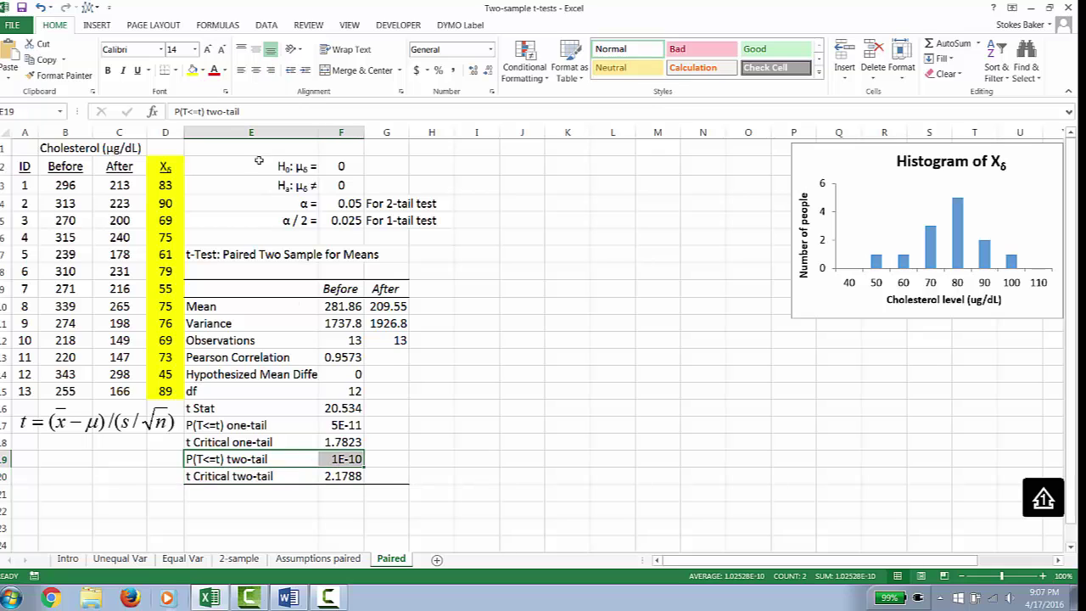
{"action": "left_click", "coordinate": [191, 70]}
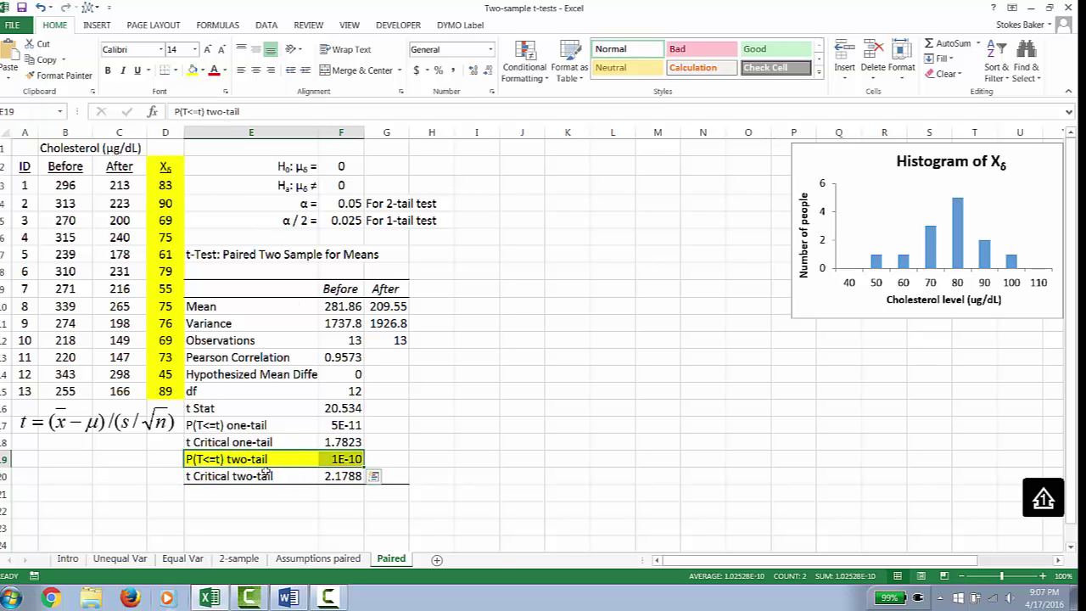
{"action": "left_click", "coordinate": [381, 458]}
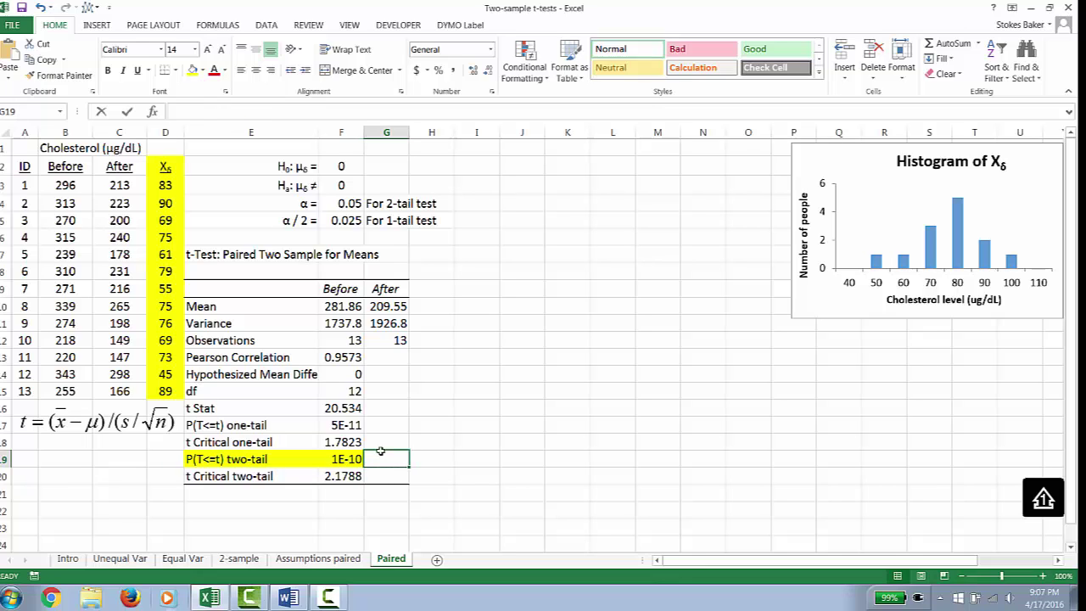
- Enter 'p < alpha; Reject H0, Statistically significant' in G19 and move the histogram left
{"action": "type", "text": "p < a"}
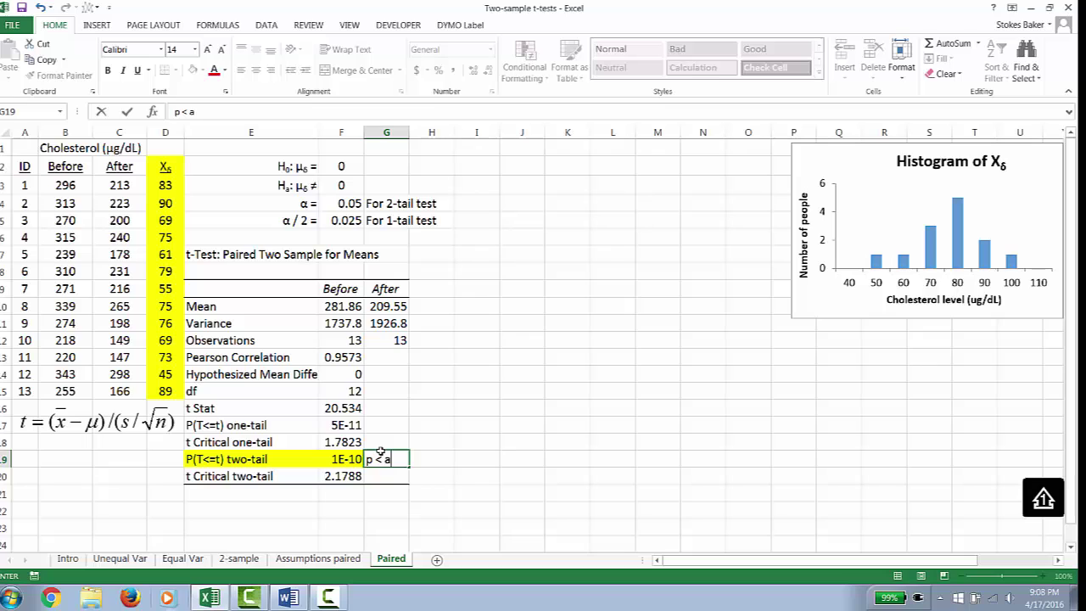
{"action": "type", "text": "lpha; Rej"}
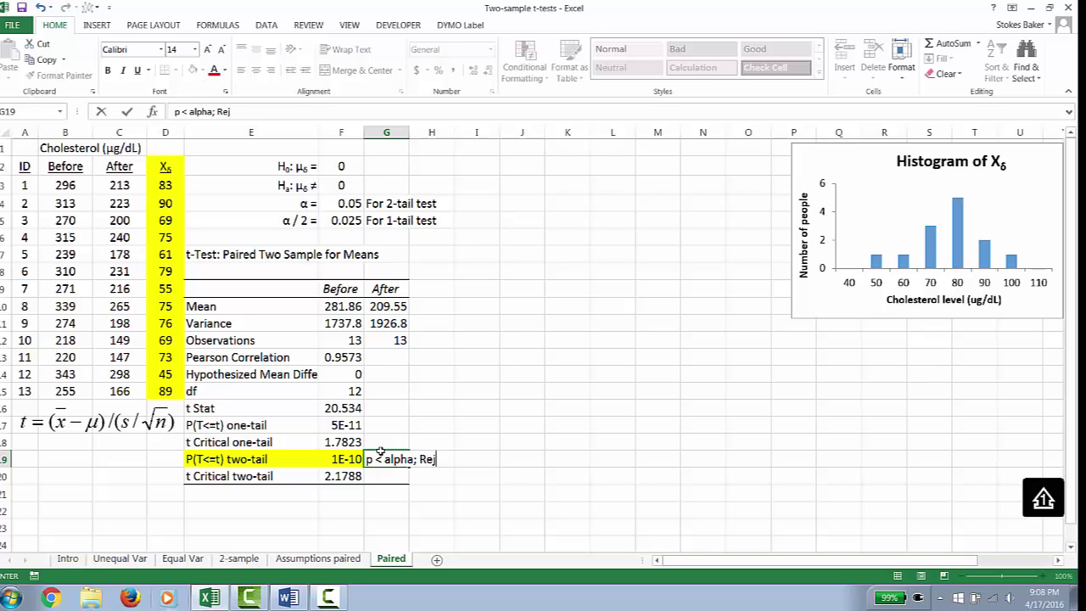
{"action": "type", "text": "ect H0"}
{"action": "type", "text": ", Stat"}
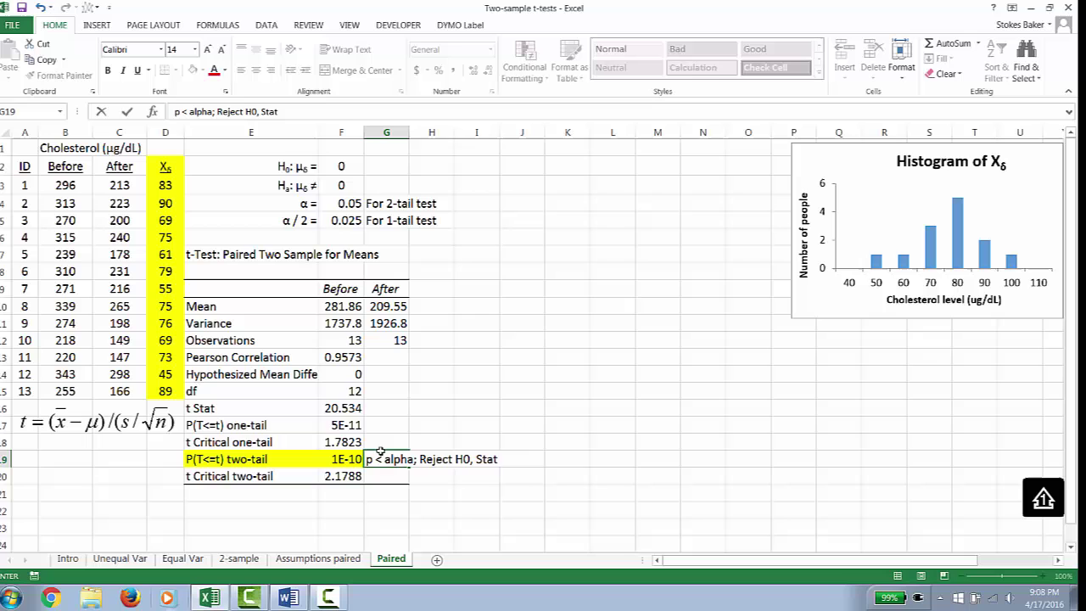
{"action": "type", "text": "istically significant"}
{"action": "left_click_drag", "start_coordinate": [814, 154], "coordinate": [629, 197]}
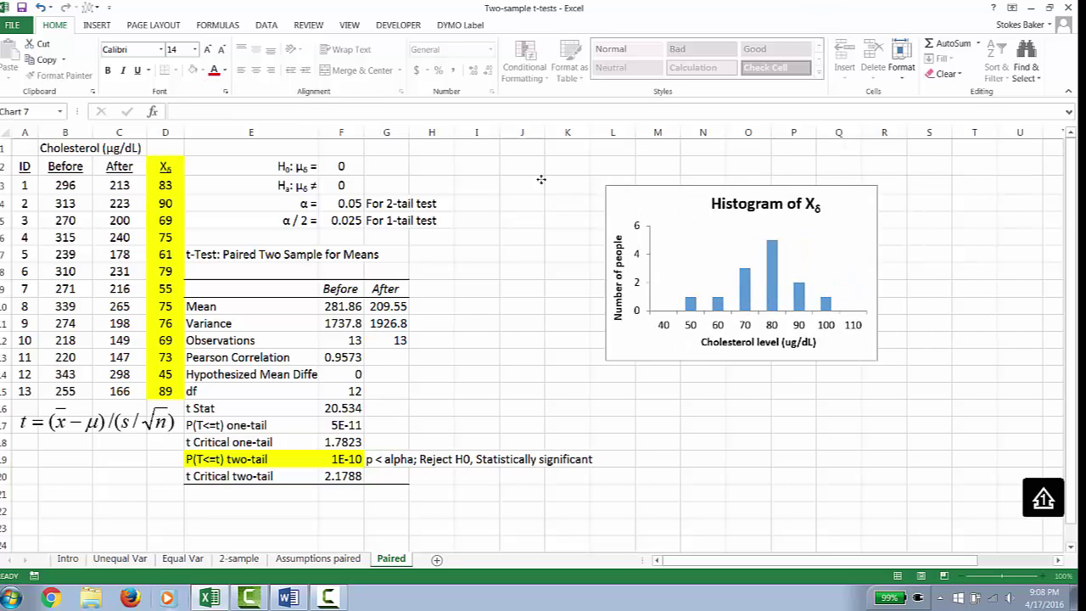
{"action": "left_click_drag", "start_coordinate": [540, 179], "coordinate": [540, 179]}
{"action": "left_click", "coordinate": [432, 391]}
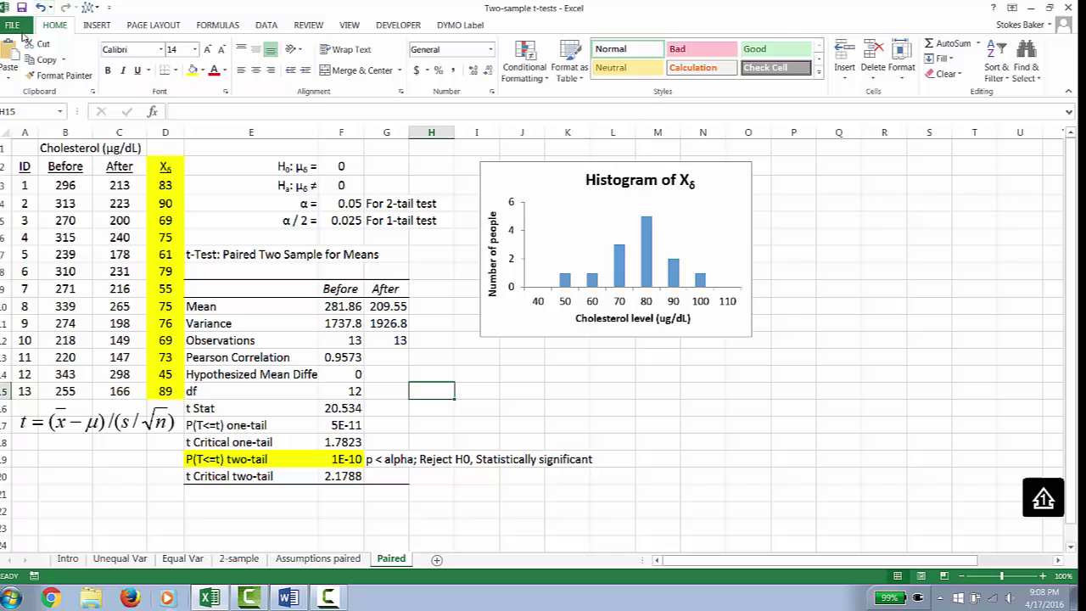
{"action": "left_click", "coordinate": [330, 598]}
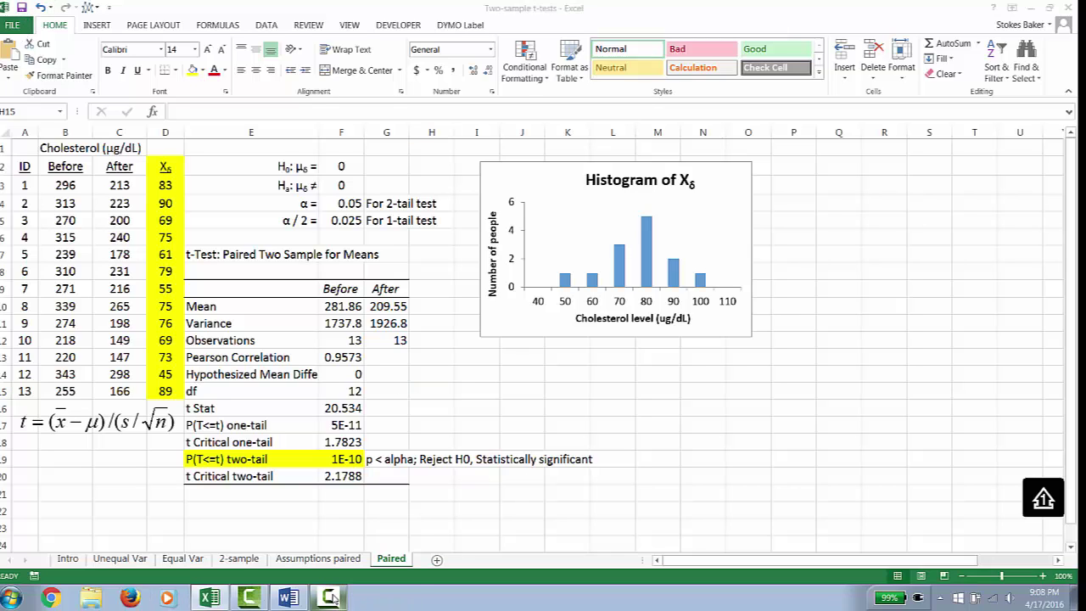